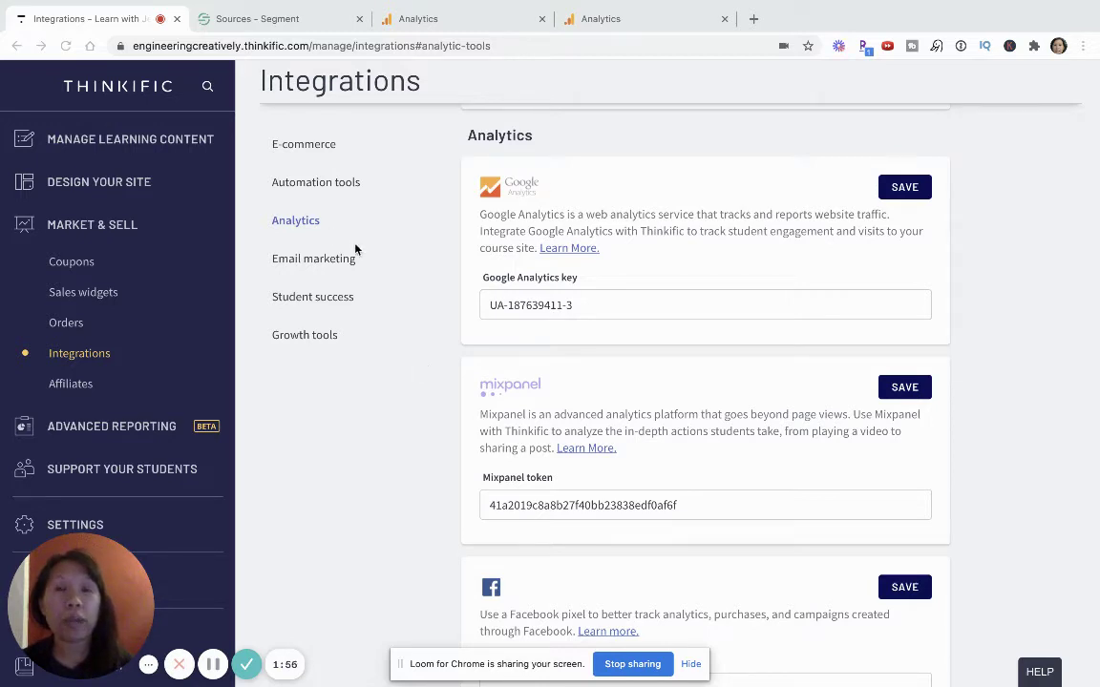
Step: Bring up Thinkific's Integrations page, where the current Google Analytics key is stored
{"action": "mouse_move", "coordinate": [286, 1]}
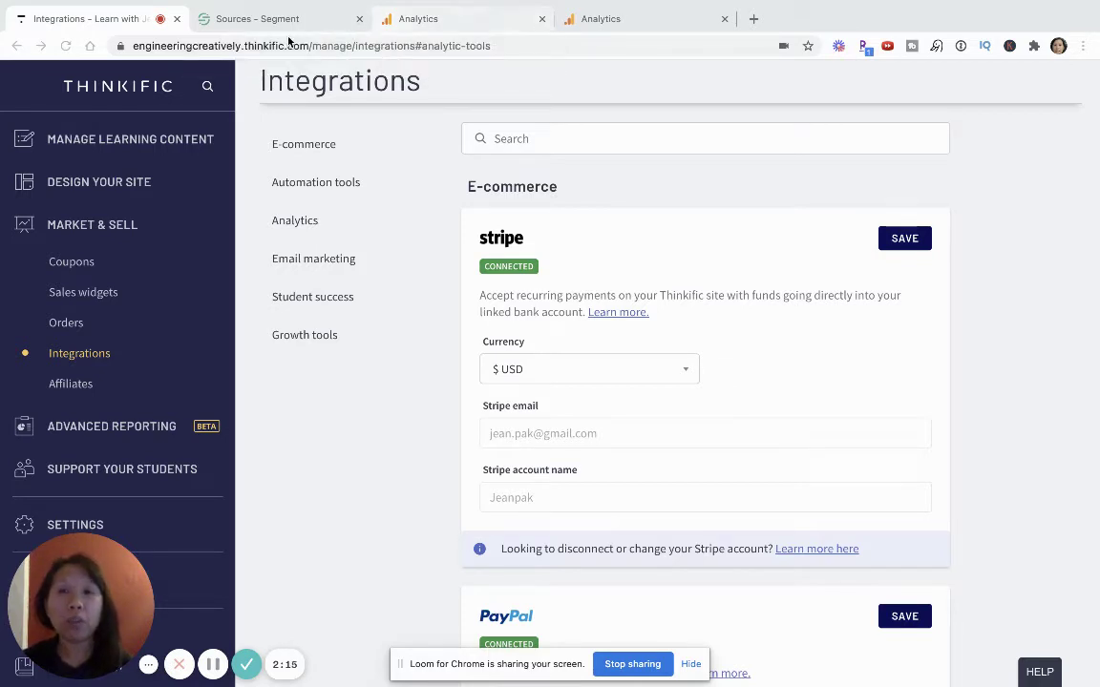
Step: Show the Google Analytics Admin page for the Testing V2 property and All Web Site Data view
{"action": "left_click", "coordinate": [454, 24]}
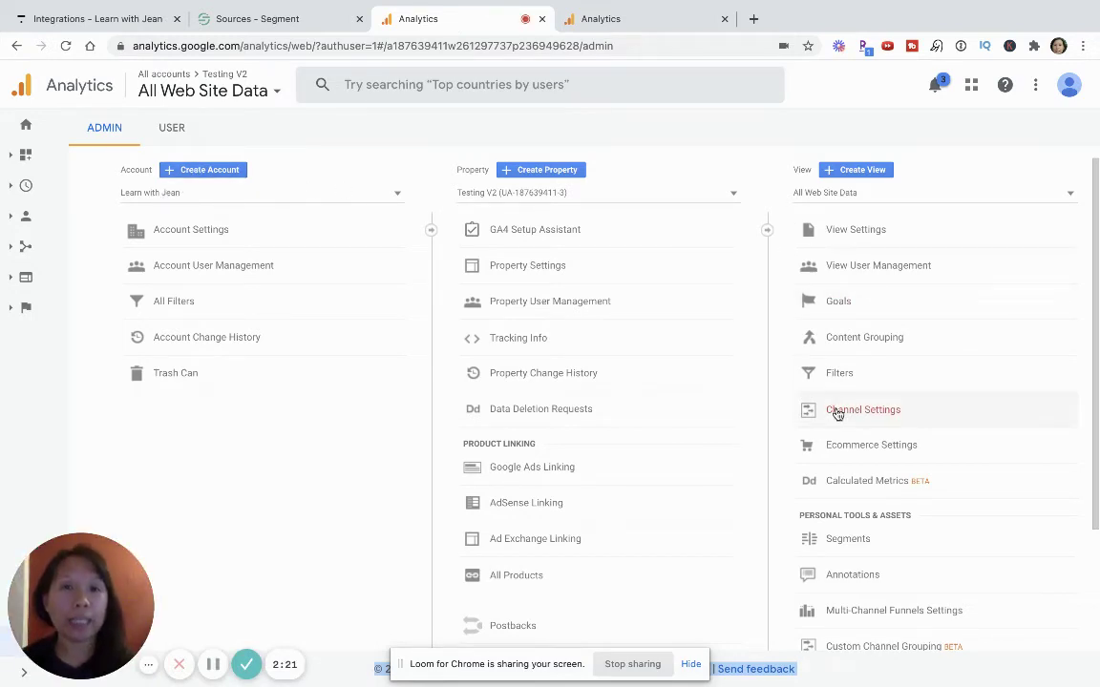
{"action": "scroll", "coordinate": [836, 414], "scroll_direction": "down", "scroll_amount": 2}
{"action": "scroll", "coordinate": [836, 413], "scroll_direction": "up", "scroll_amount": 2}
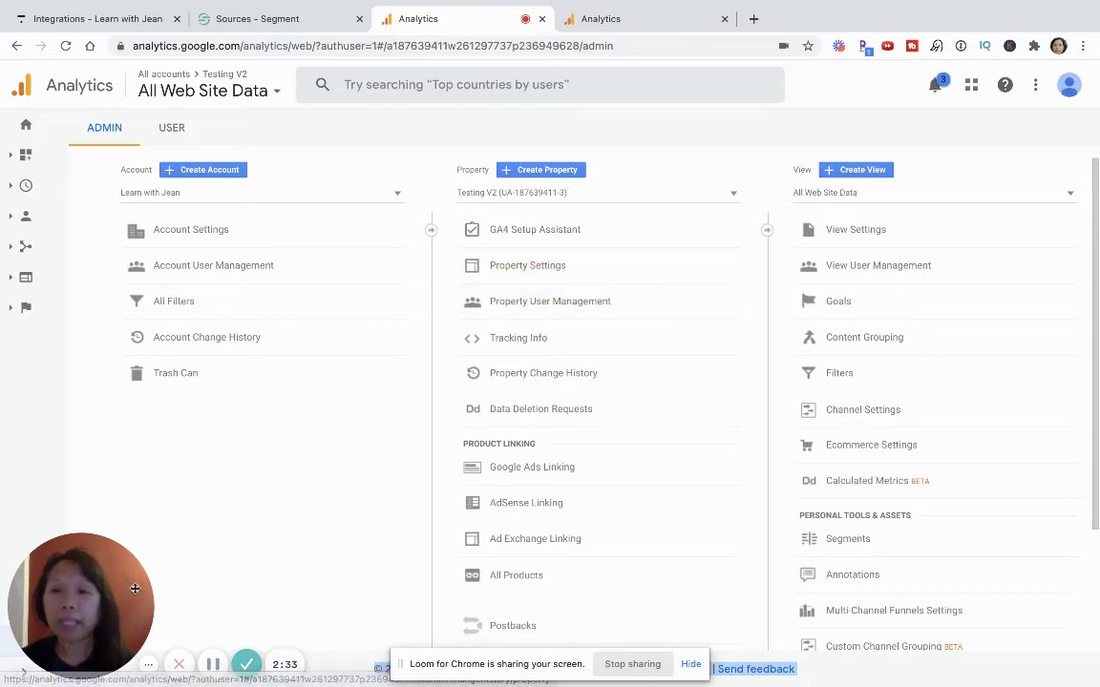
{"action": "left_click_drag", "start_coordinate": [109, 587], "coordinate": [287, 541]}
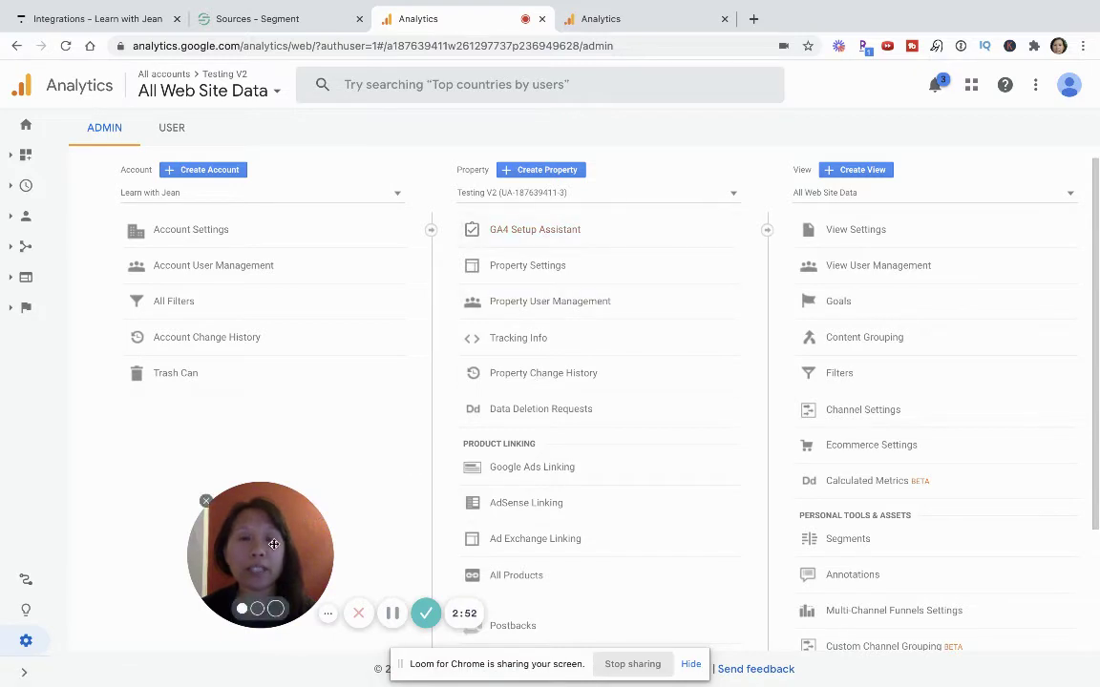
{"action": "left_click_drag", "start_coordinate": [273, 544], "coordinate": [160, 544]}
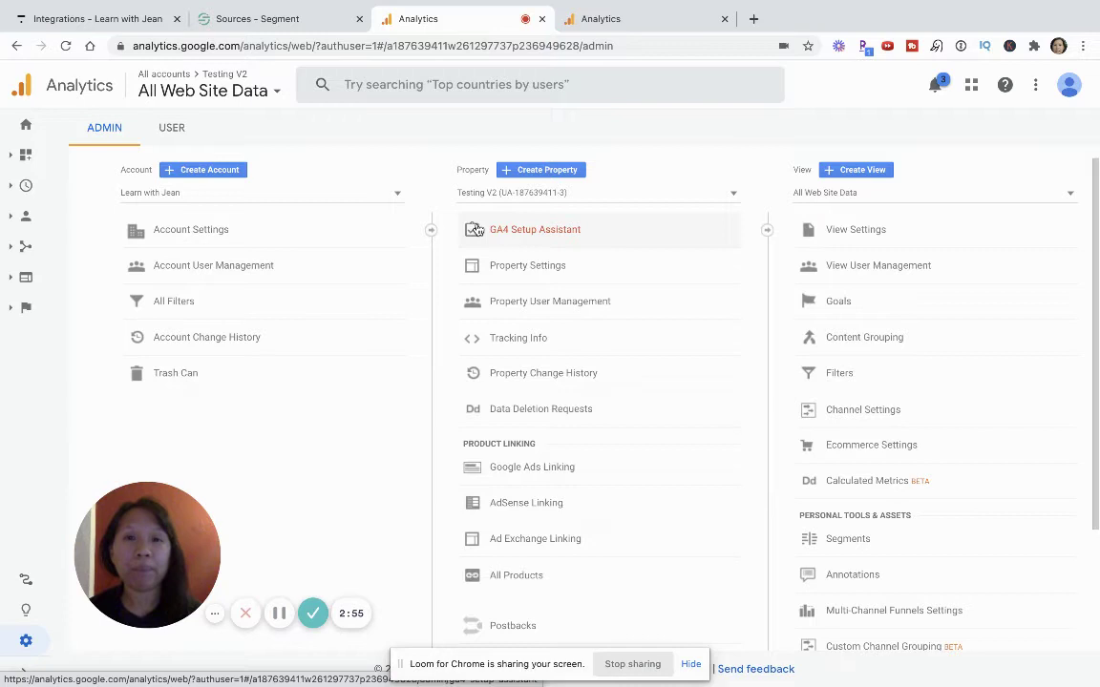
Step: Create a new property named 'Thinkific Project' with Los Angeles time zone and US Dollar currency
{"action": "left_click", "coordinate": [526, 172]}
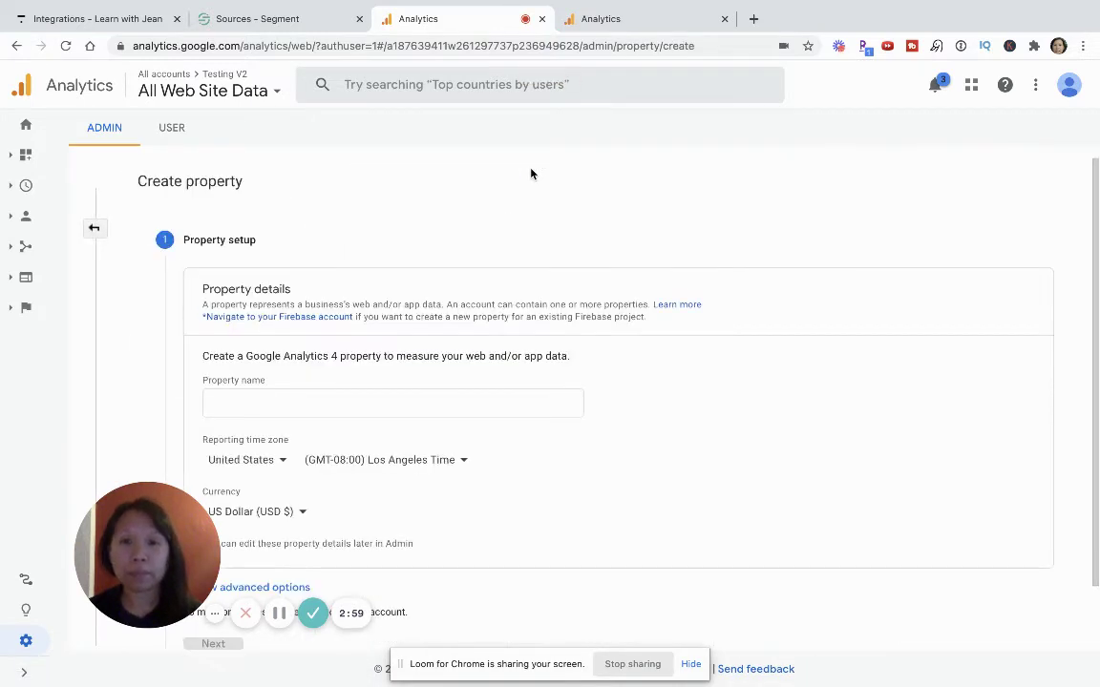
{"action": "scroll", "coordinate": [484, 446], "scroll_direction": "down", "scroll_amount": 1}
{"action": "left_click", "coordinate": [449, 329]}
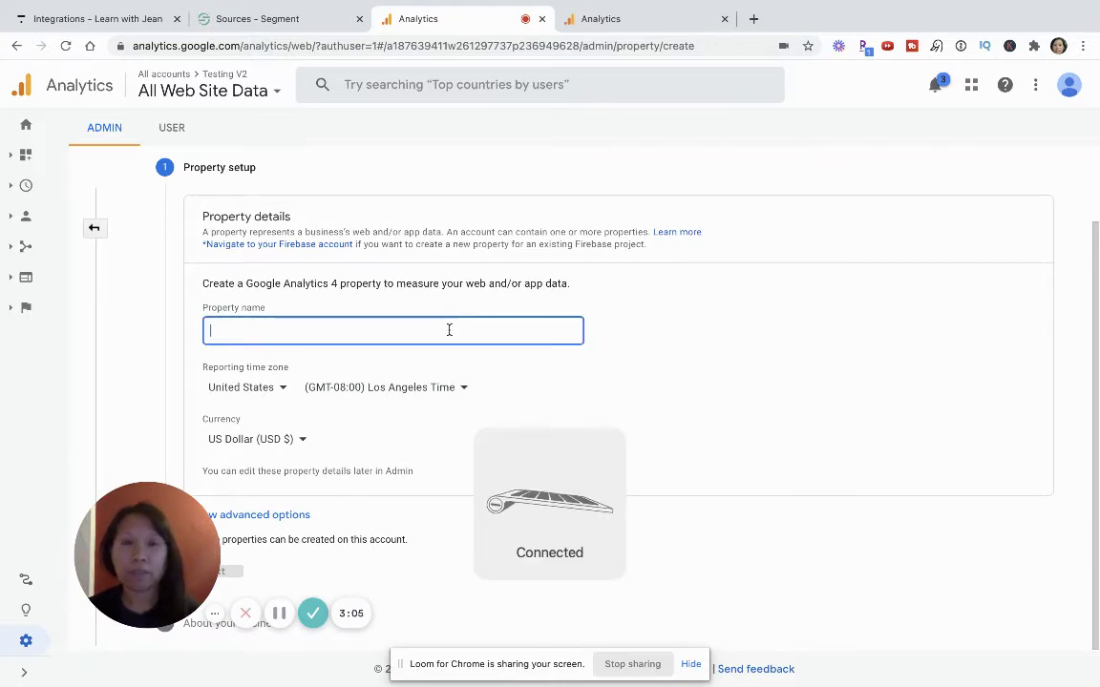
{"action": "type", "text": "Thinkific P"}
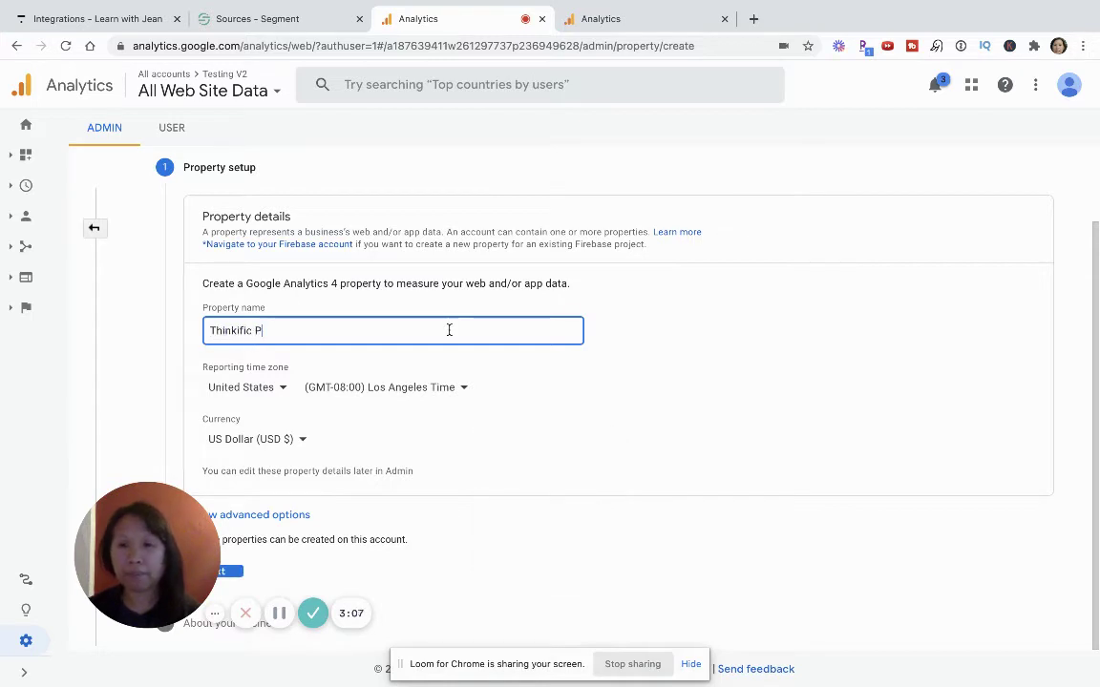
{"action": "type", "text": "roject"}
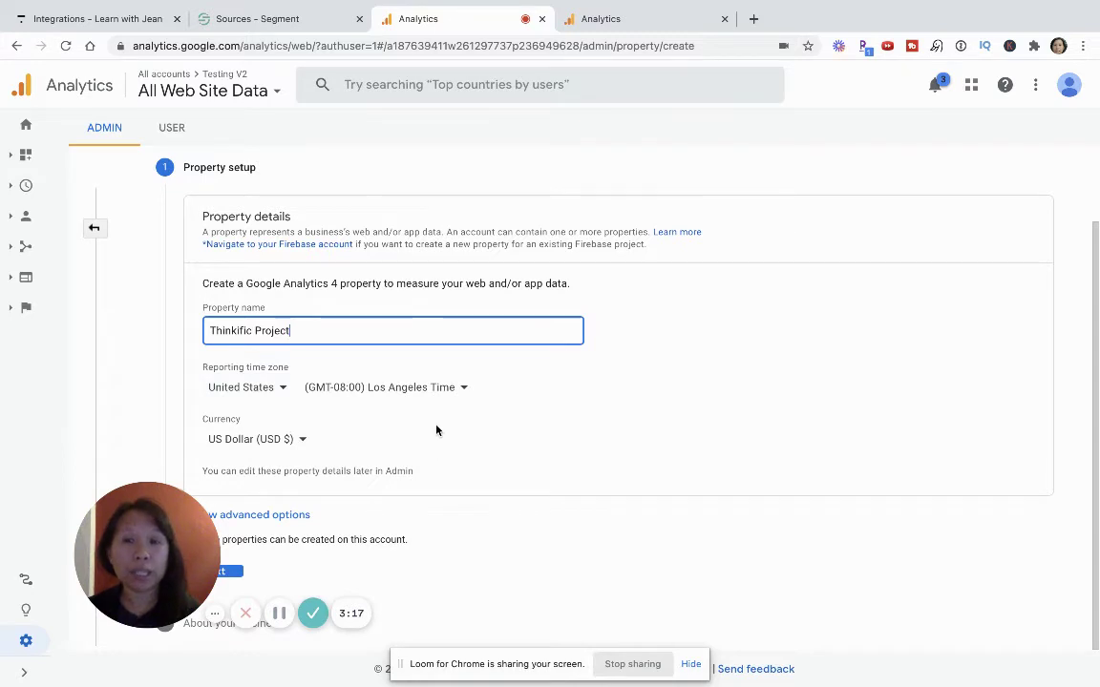
{"action": "left_click_drag", "start_coordinate": [181, 535], "coordinate": [769, 545]}
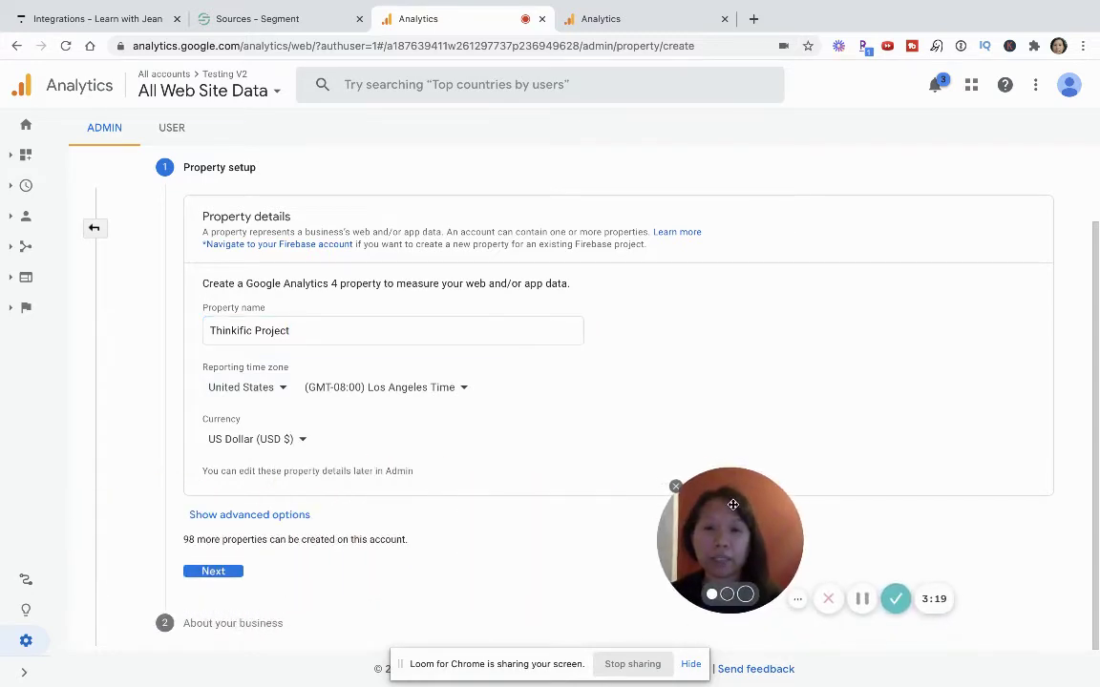
{"action": "left_click_drag", "start_coordinate": [733, 504], "coordinate": [728, 495]}
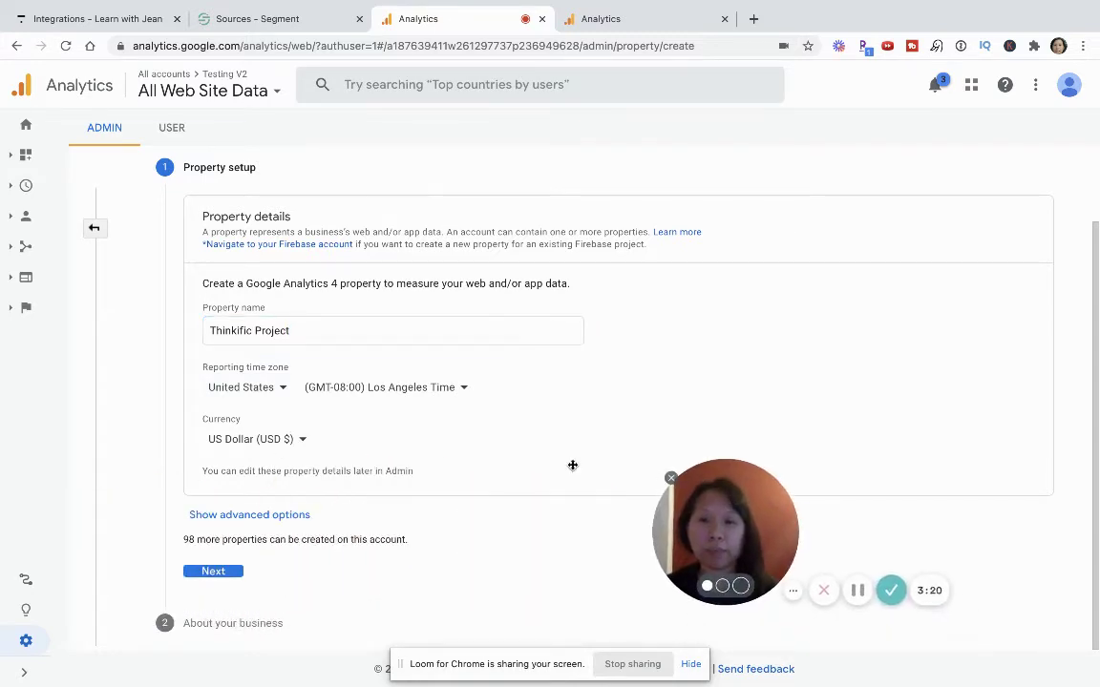
Step: In advanced options, switch on 'Create a Universal Analytics property' and select the Website URL field
{"action": "left_click", "coordinate": [299, 516]}
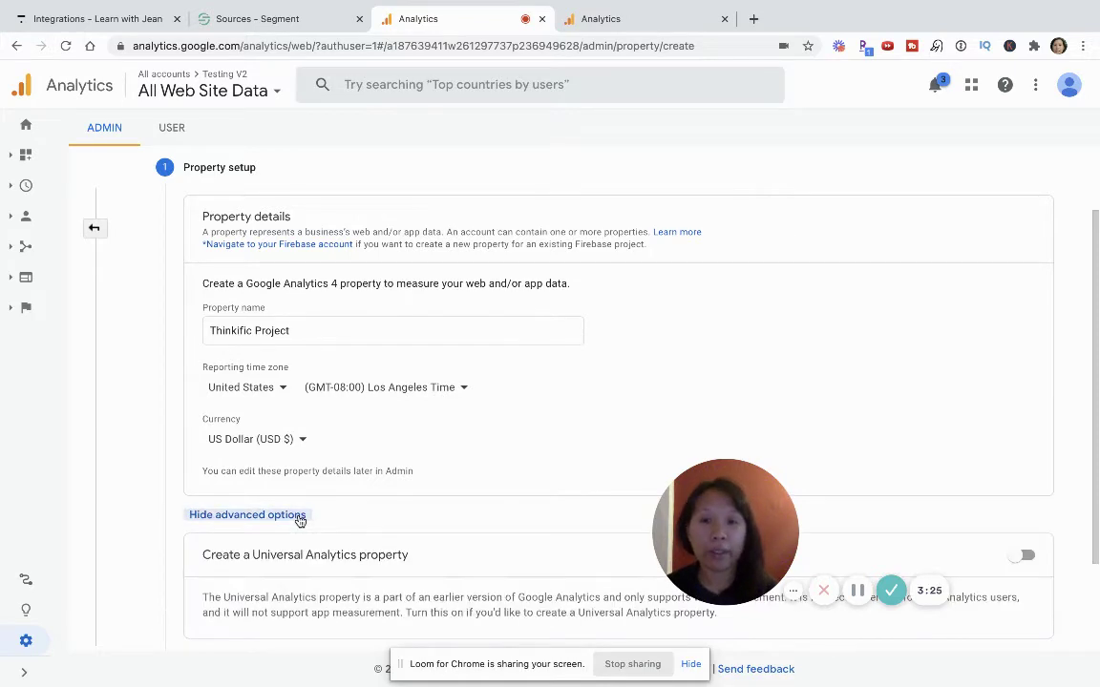
{"action": "left_click_drag", "start_coordinate": [747, 515], "coordinate": [821, 370]}
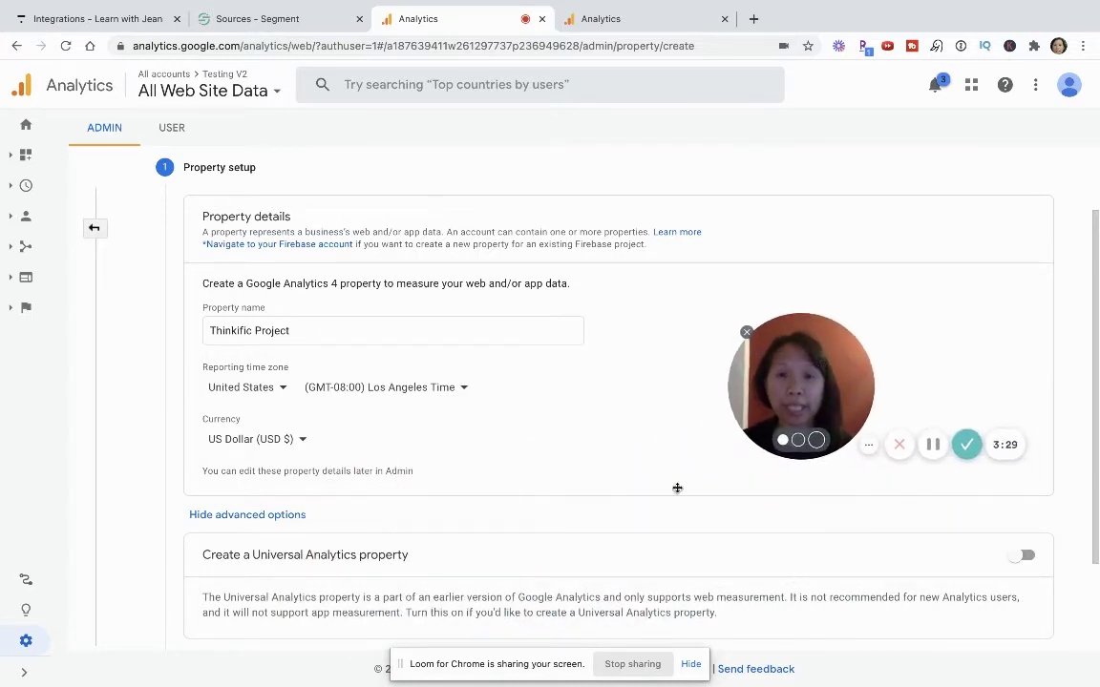
{"action": "scroll", "coordinate": [582, 547], "scroll_direction": "down", "scroll_amount": 2}
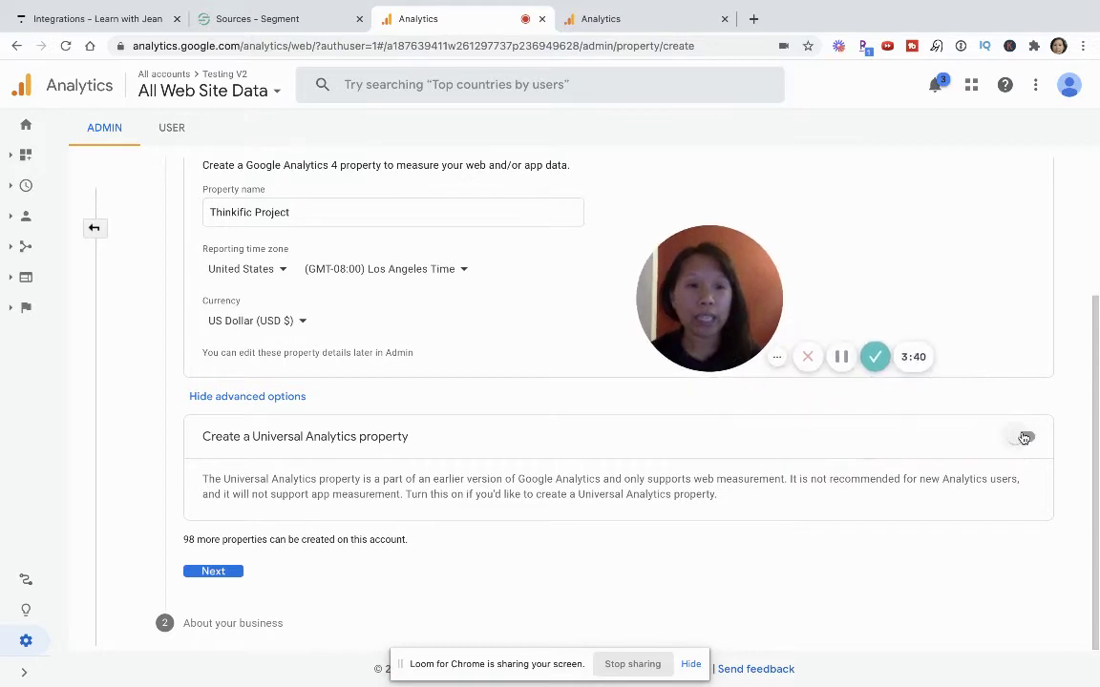
{"action": "left_click", "coordinate": [1025, 437]}
{"action": "scroll", "coordinate": [971, 482], "scroll_direction": "down", "scroll_amount": 1}
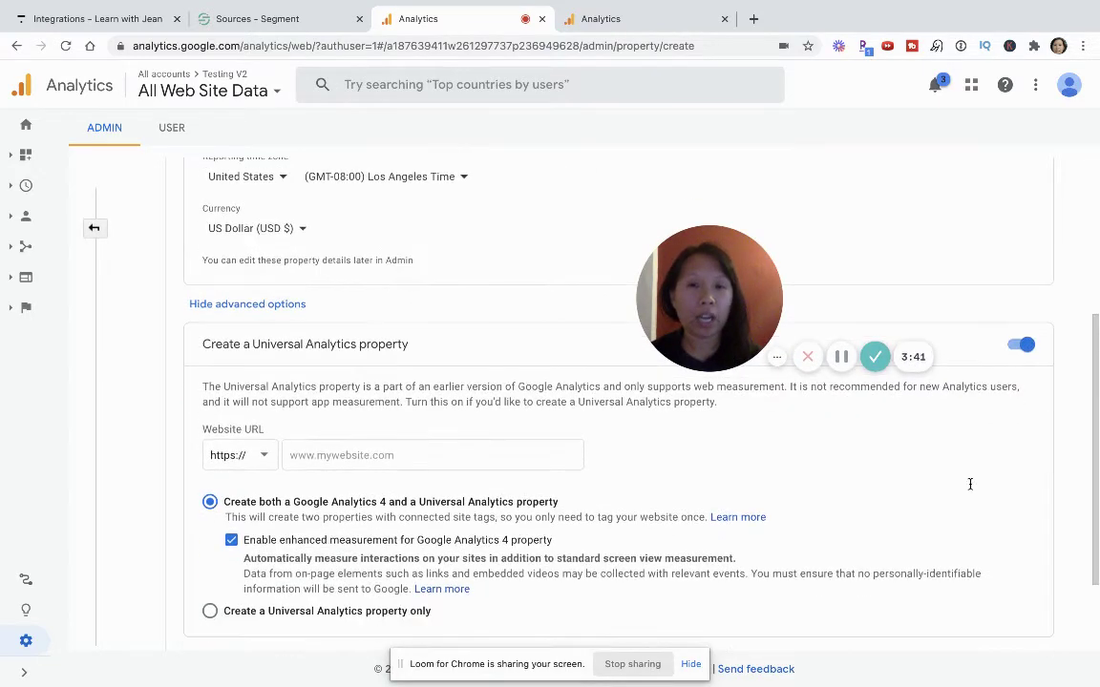
{"action": "scroll", "coordinate": [677, 440], "scroll_direction": "up", "scroll_amount": 1}
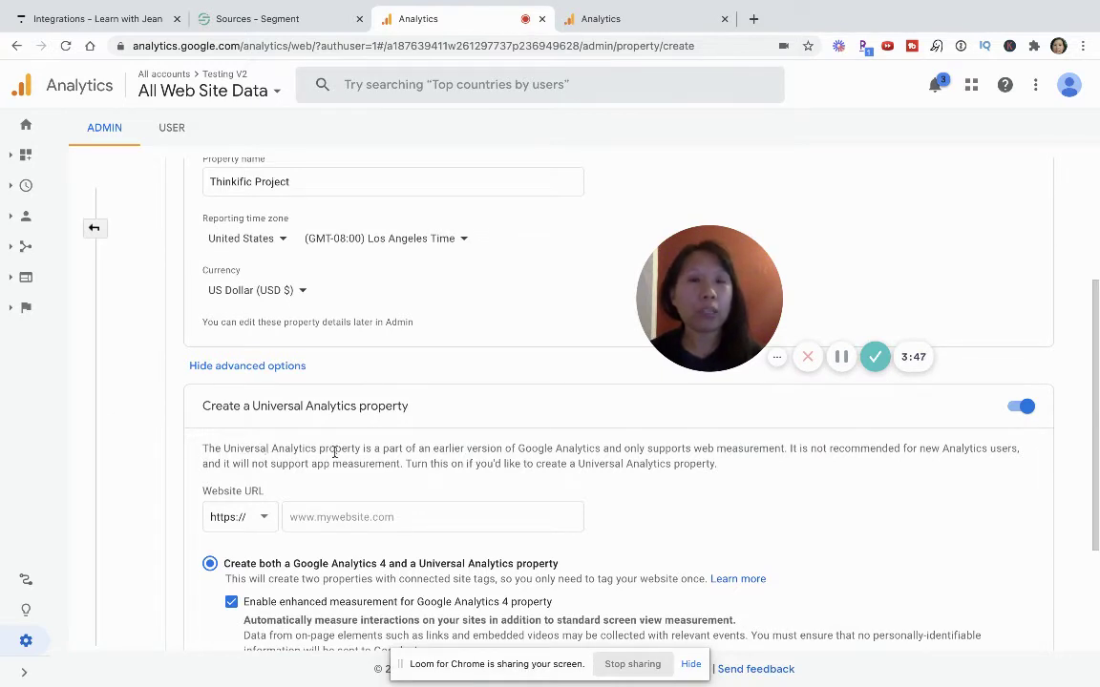
{"action": "left_click_drag", "start_coordinate": [334, 453], "coordinate": [397, 459]}
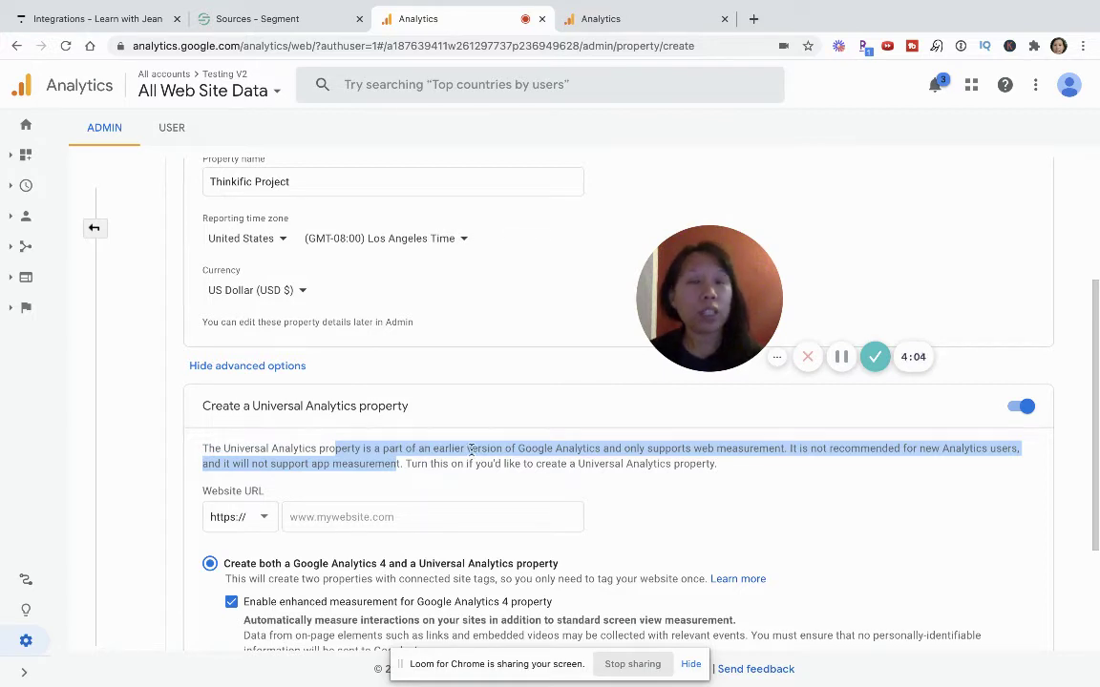
{"action": "scroll", "coordinate": [469, 446], "scroll_direction": "down", "scroll_amount": 2}
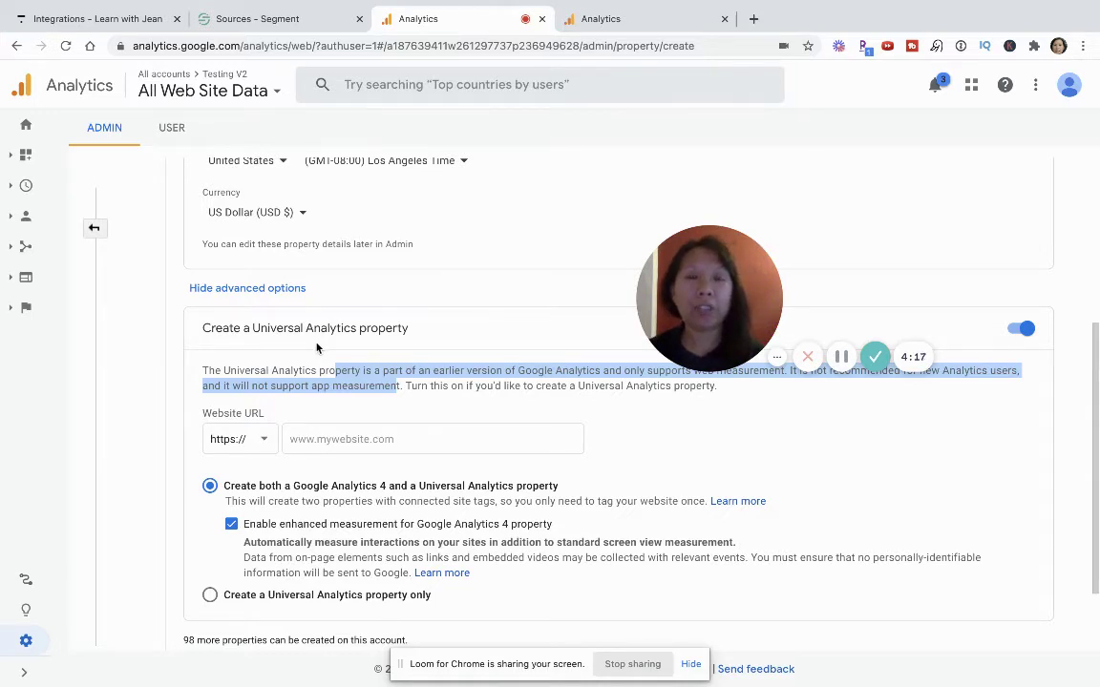
{"action": "left_click", "coordinate": [495, 429]}
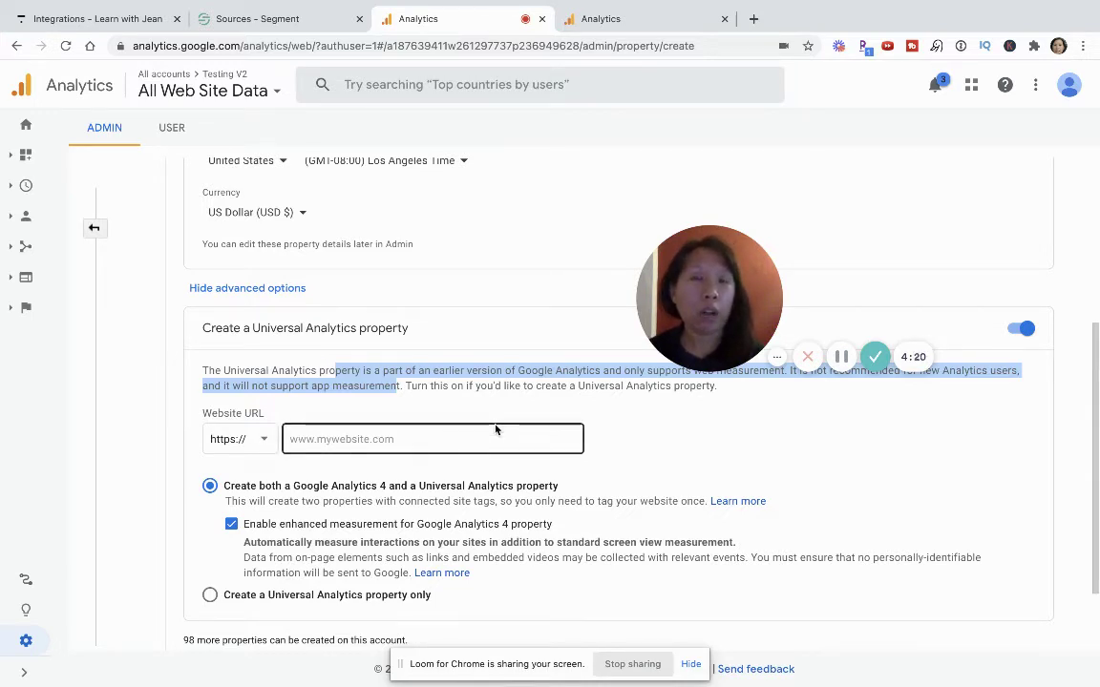
{"action": "left_click", "coordinate": [472, 409]}
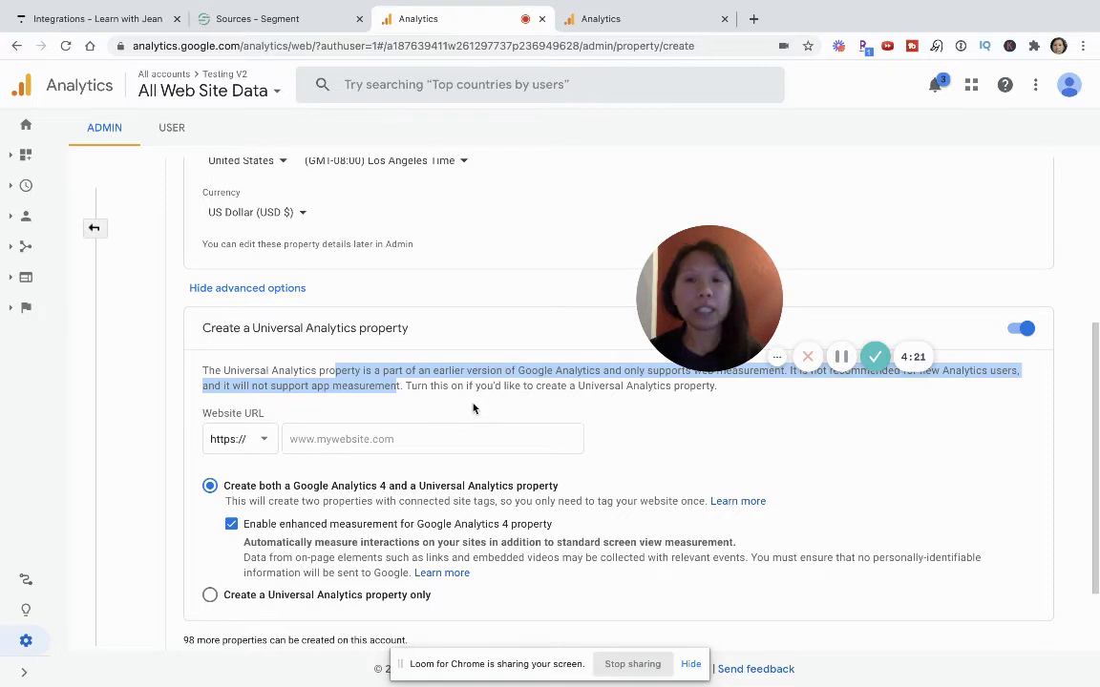
{"action": "scroll", "coordinate": [472, 409], "scroll_direction": "down", "scroll_amount": 2}
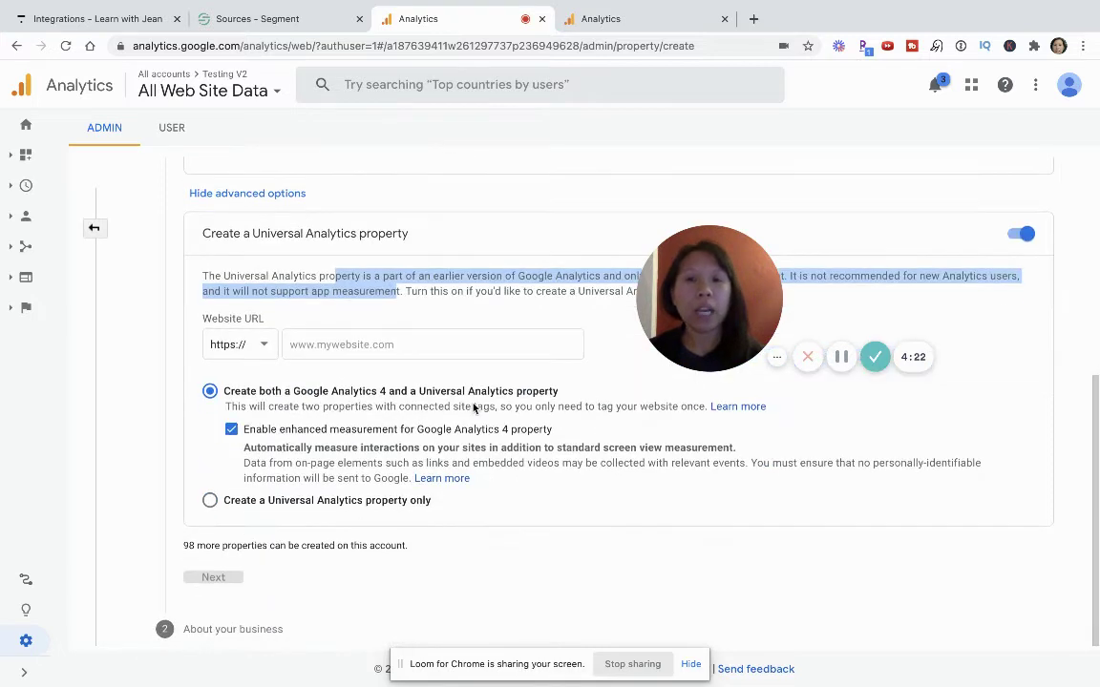
{"action": "left_click", "coordinate": [320, 342]}
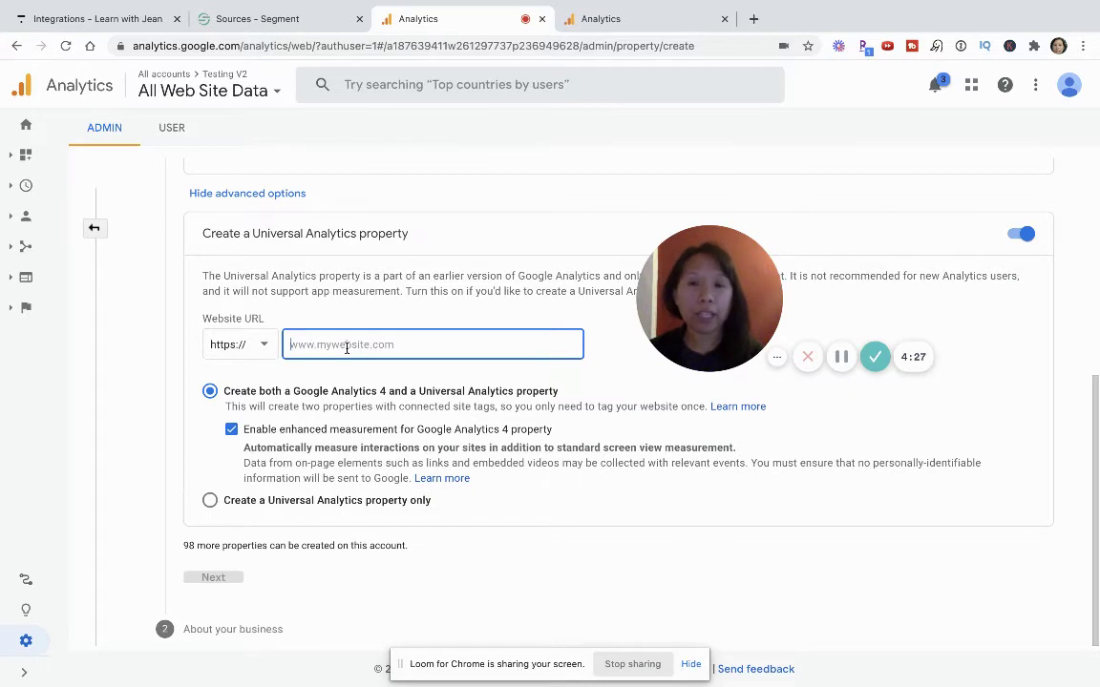
{"action": "type", "text": "engineerrin"}
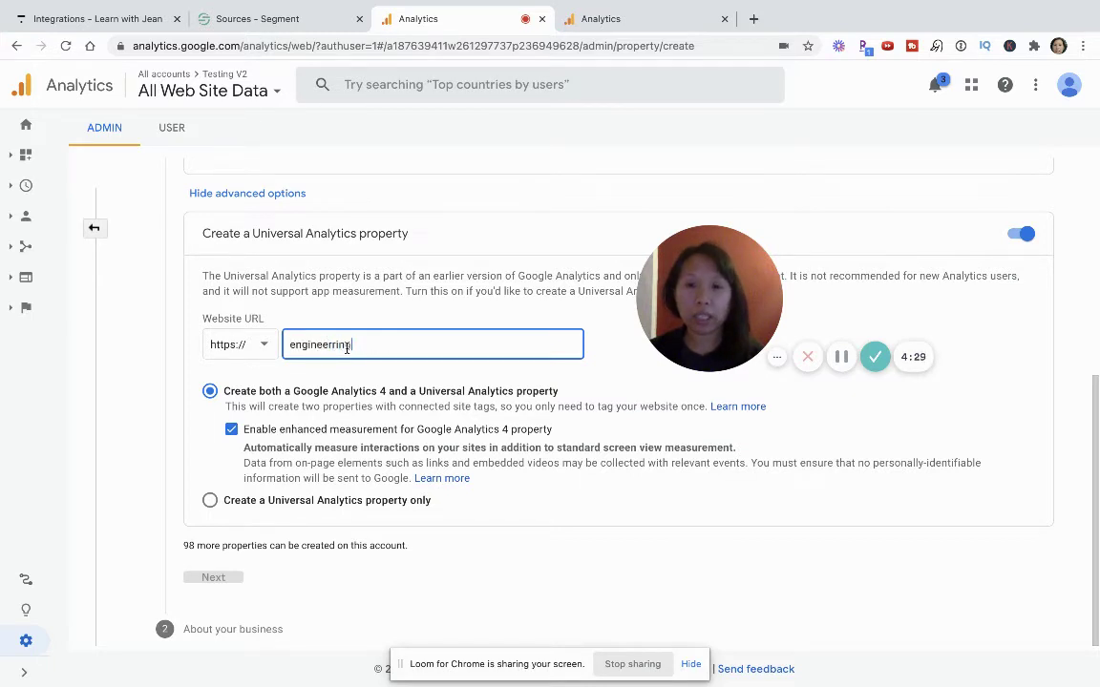
{"action": "key", "text": "BackSpace"}
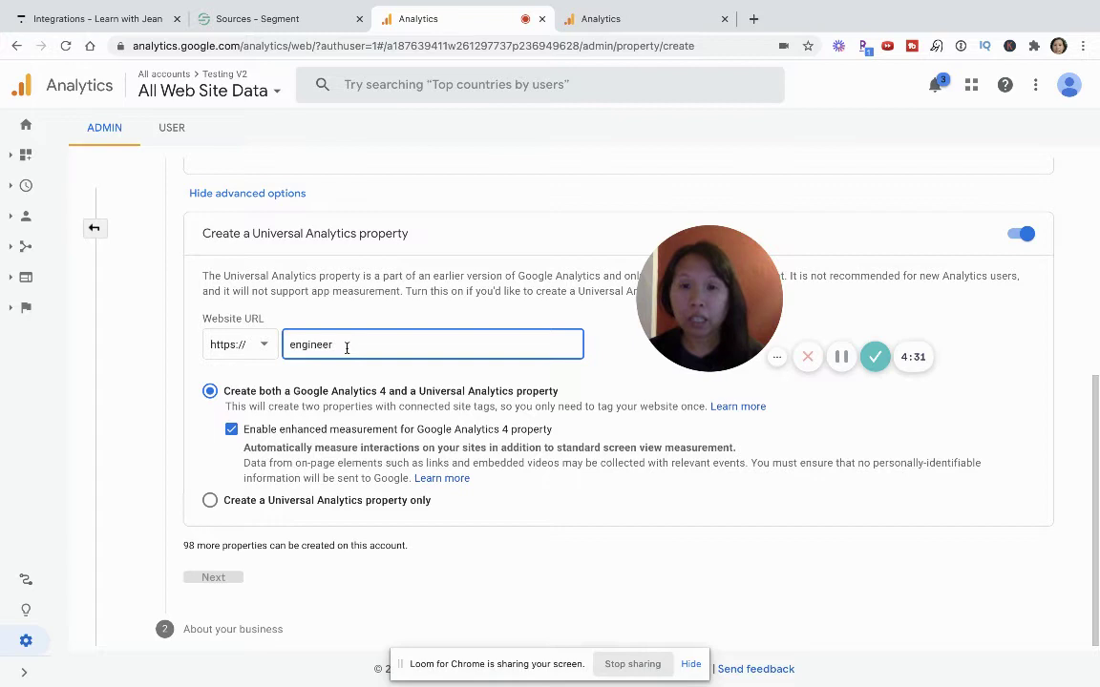
{"action": "type", "text": "ingcreative"}
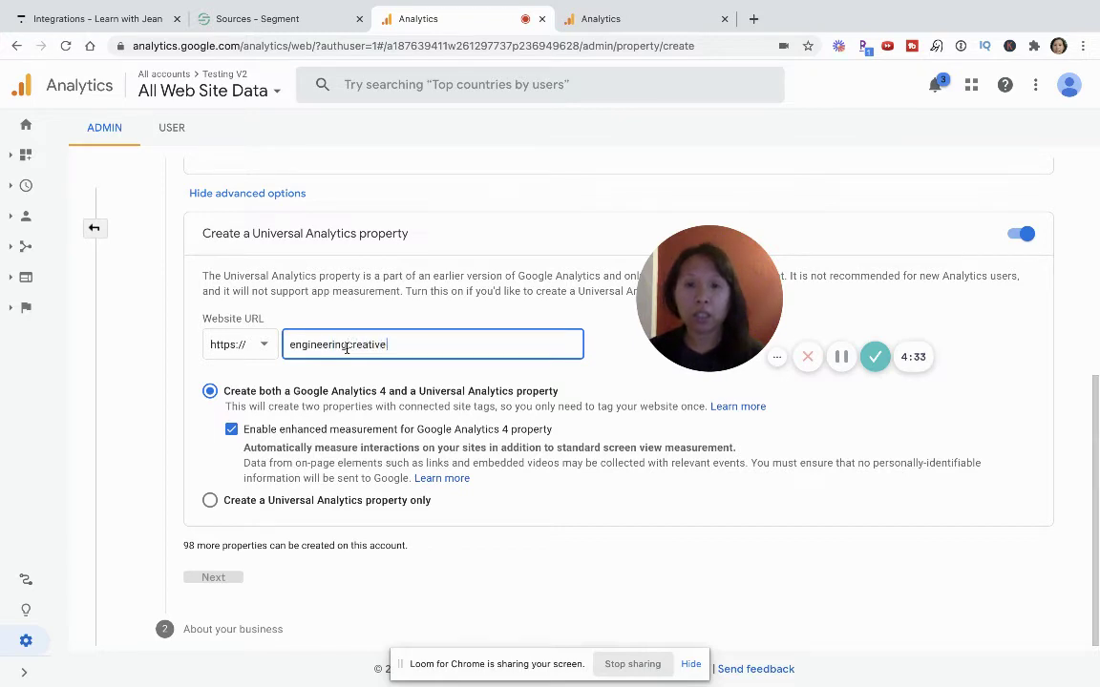
{"action": "type", "text": "ly"}
{"action": "type", "text": "ly.t"}
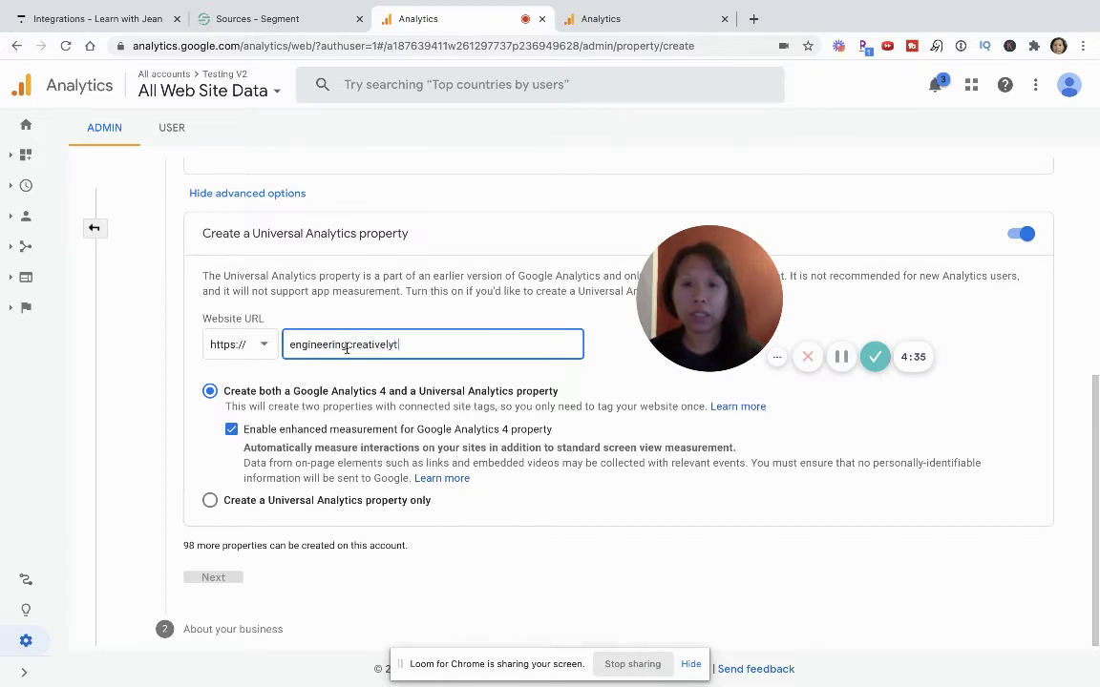
{"action": "type", "text": "hinkific.com"}
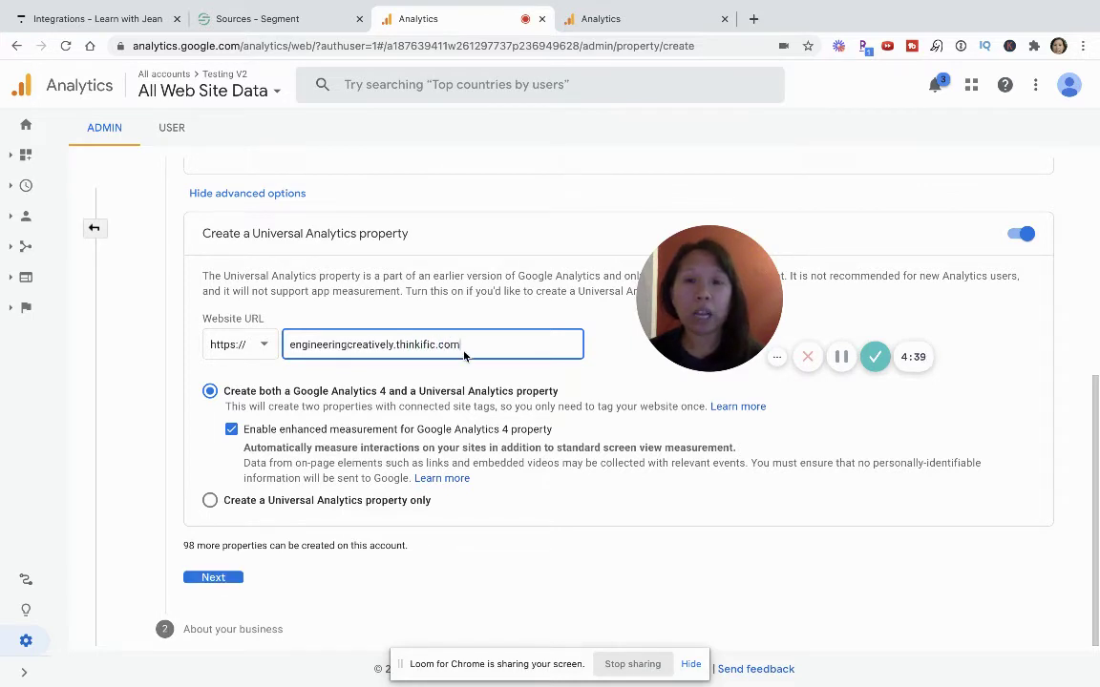
{"action": "left_click_drag", "start_coordinate": [466, 349], "coordinate": [306, 339]}
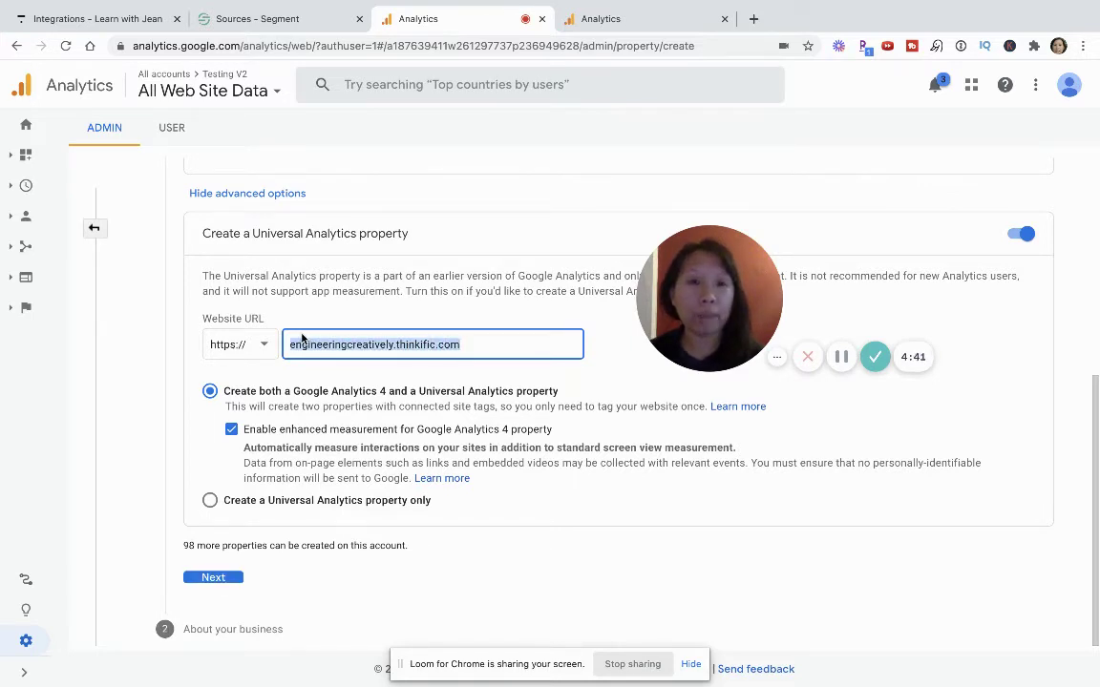
{"action": "mouse_move", "coordinate": [718, 304]}
{"action": "left_click_drag", "start_coordinate": [719, 303], "coordinate": [791, 350]}
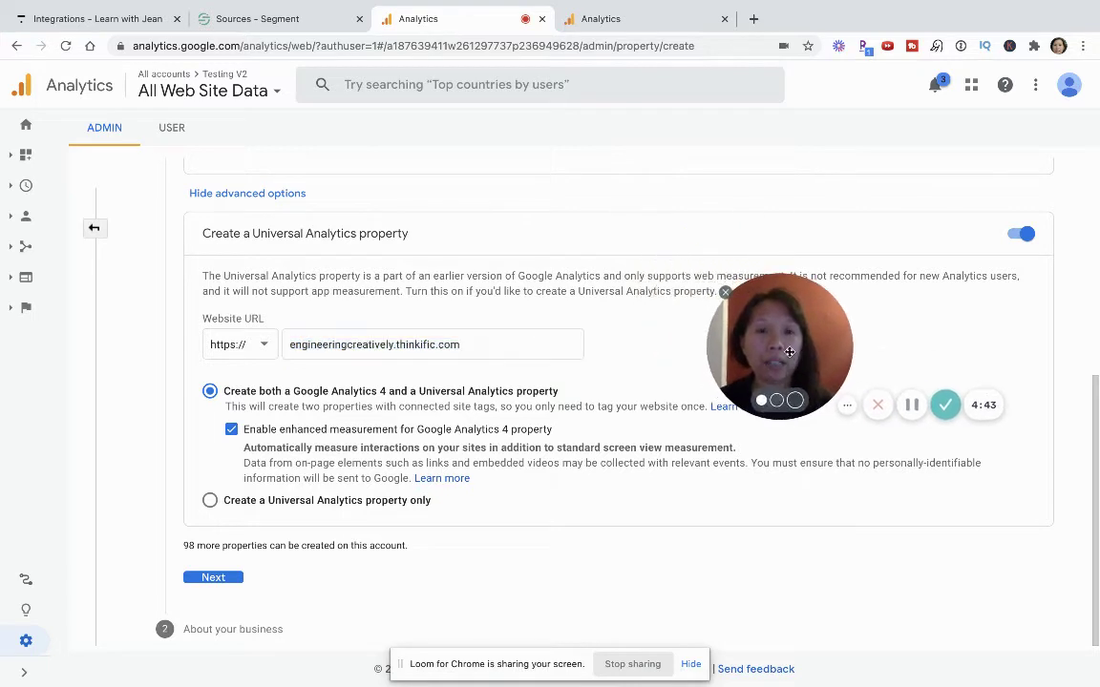
{"action": "left_click", "coordinate": [487, 339]}
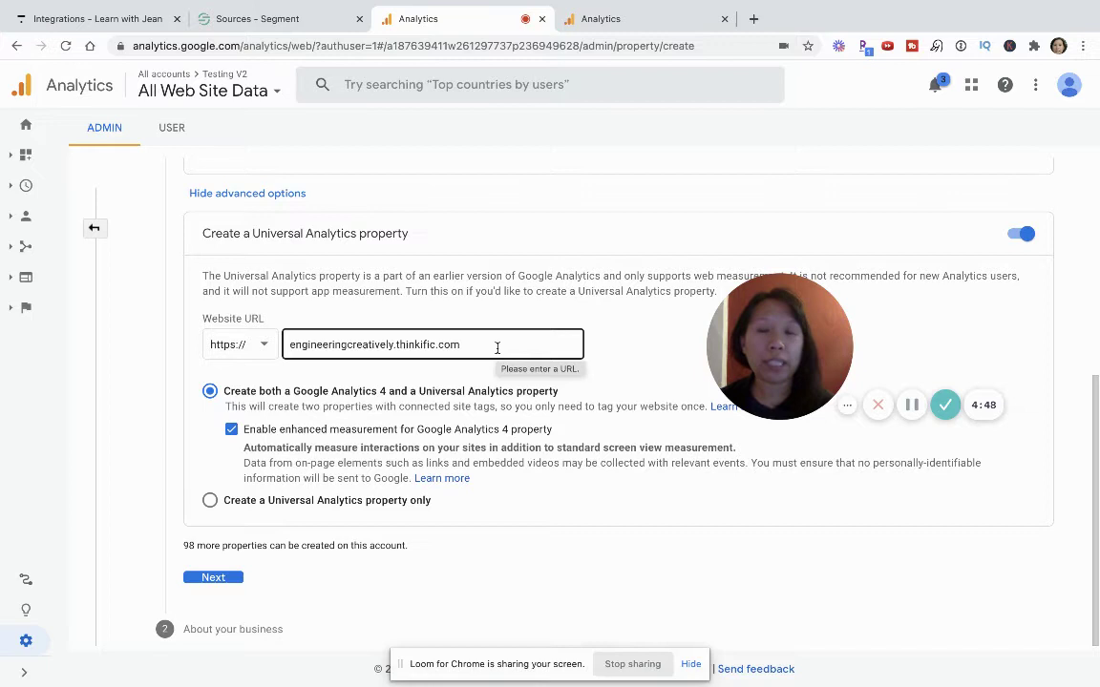
{"action": "left_click_drag", "start_coordinate": [498, 347], "coordinate": [246, 343]}
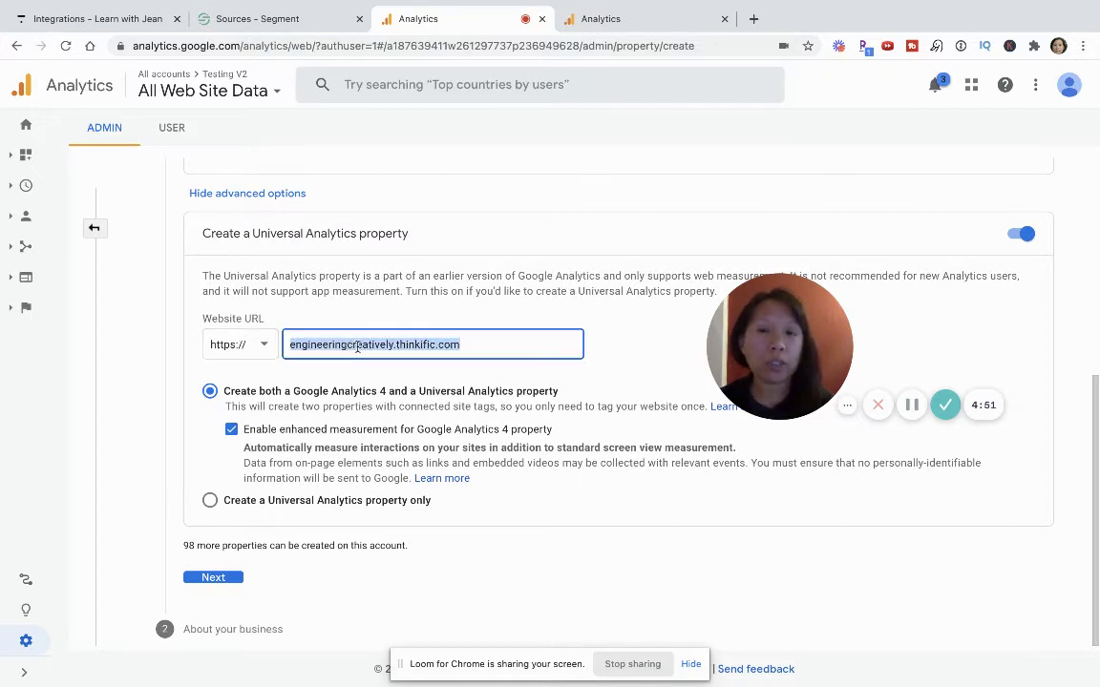
{"action": "left_click", "coordinate": [438, 347]}
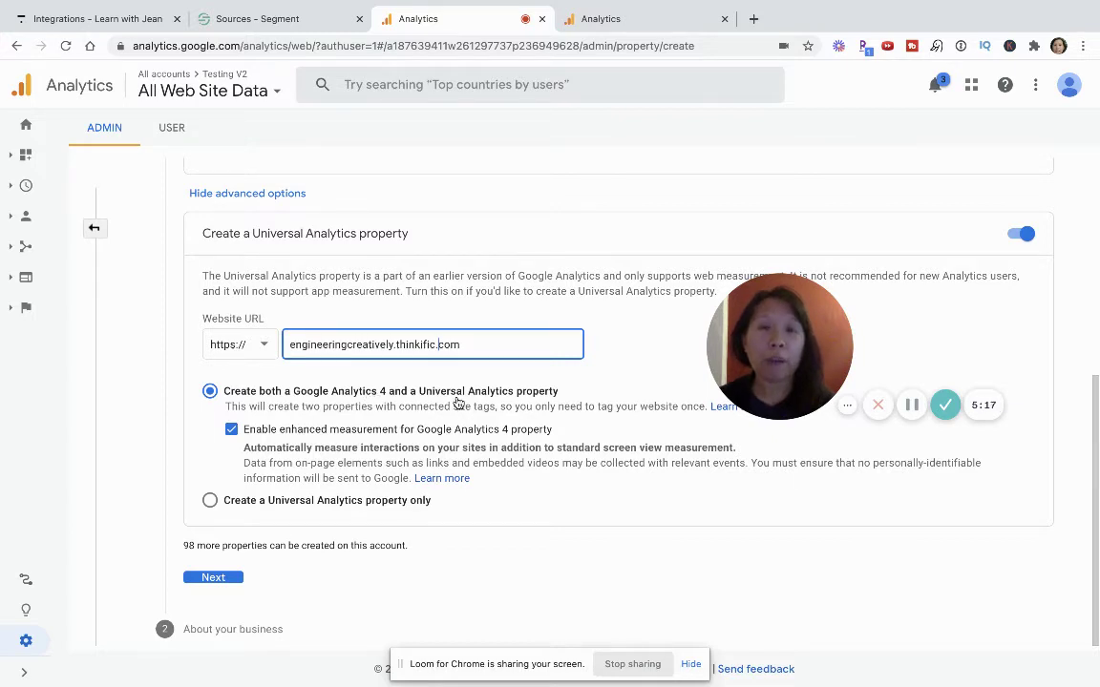
Step: Choose 'Create a Universal Analytics property only' instead of both property types
{"action": "left_click", "coordinate": [209, 501]}
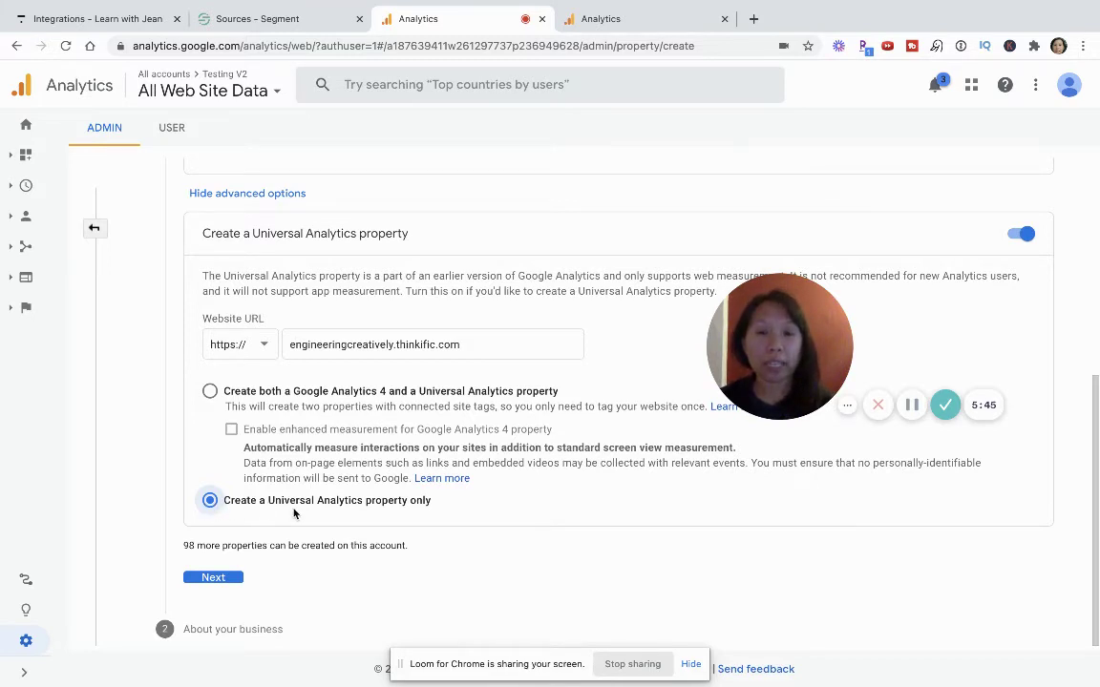
Step: Set the business details to Books & Literature industry and Small business size
{"action": "left_click", "coordinate": [216, 578]}
{"action": "scroll", "coordinate": [218, 580], "scroll_direction": "down", "scroll_amount": 2}
{"action": "scroll", "coordinate": [311, 430], "scroll_direction": "up", "scroll_amount": 5}
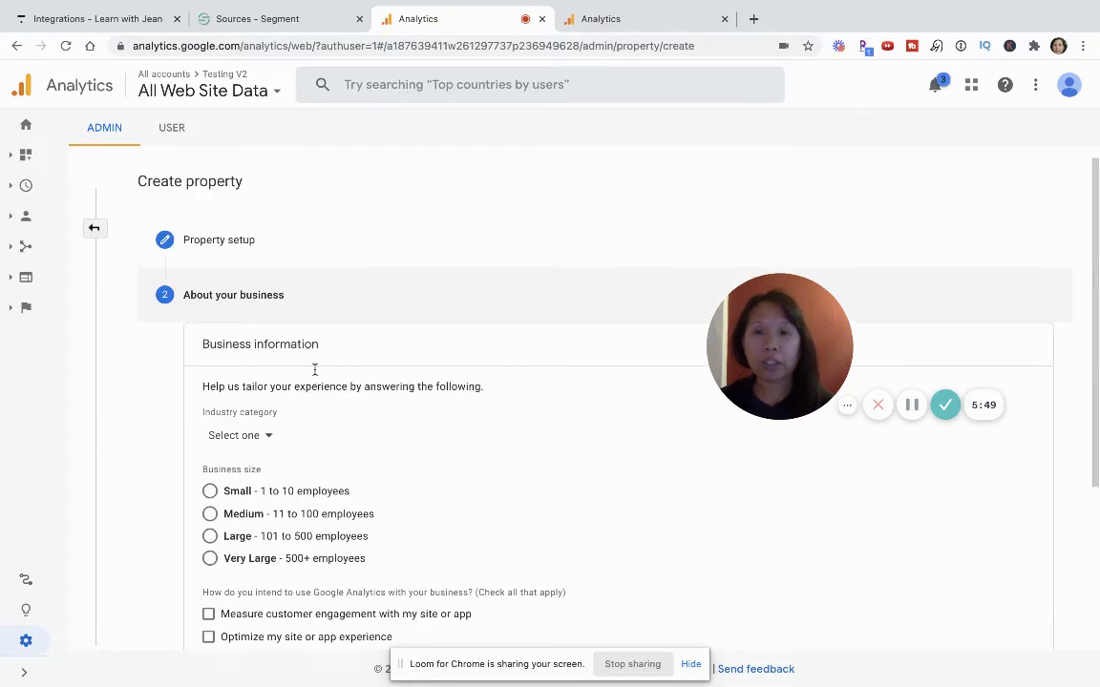
{"action": "left_click", "coordinate": [254, 433]}
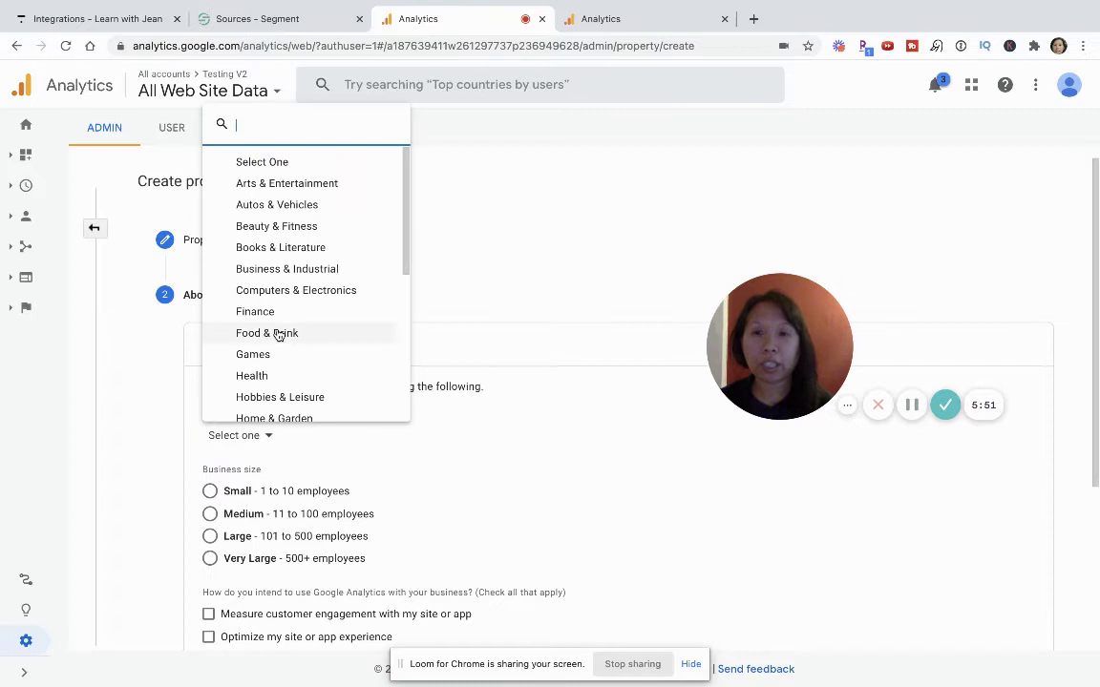
{"action": "left_click", "coordinate": [280, 247]}
{"action": "scroll", "coordinate": [312, 456], "scroll_direction": "down", "scroll_amount": 3}
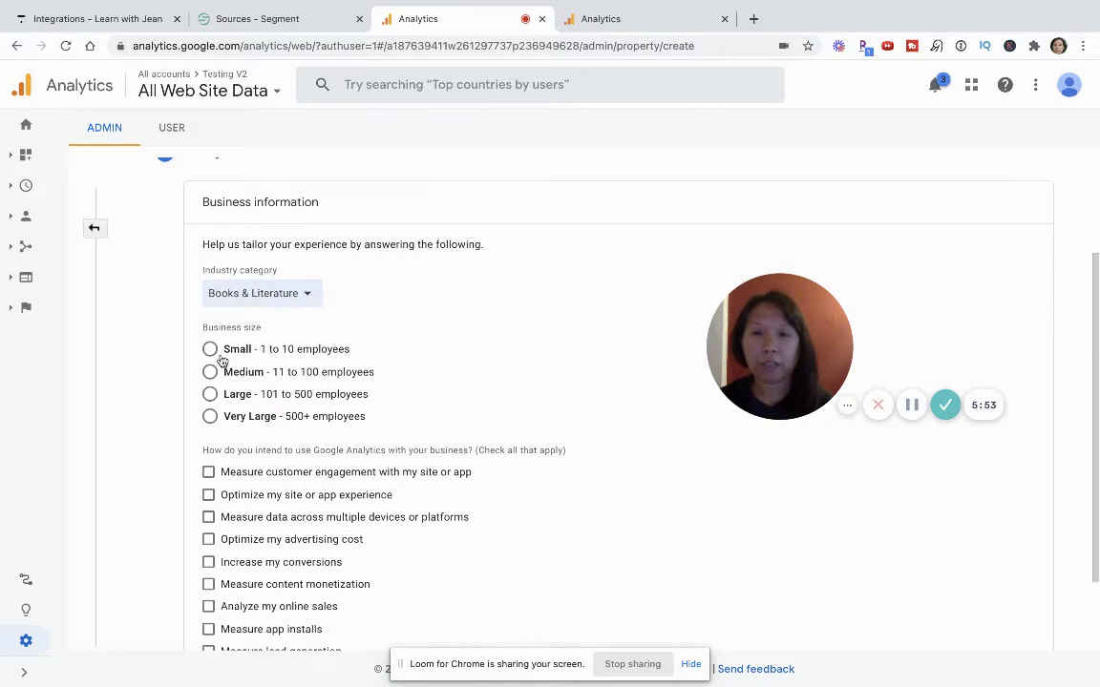
{"action": "left_click", "coordinate": [210, 350]}
Step: Tick the engagement, site-experience and cross-device goals, then create the property
{"action": "scroll", "coordinate": [214, 357], "scroll_direction": "down", "scroll_amount": 1}
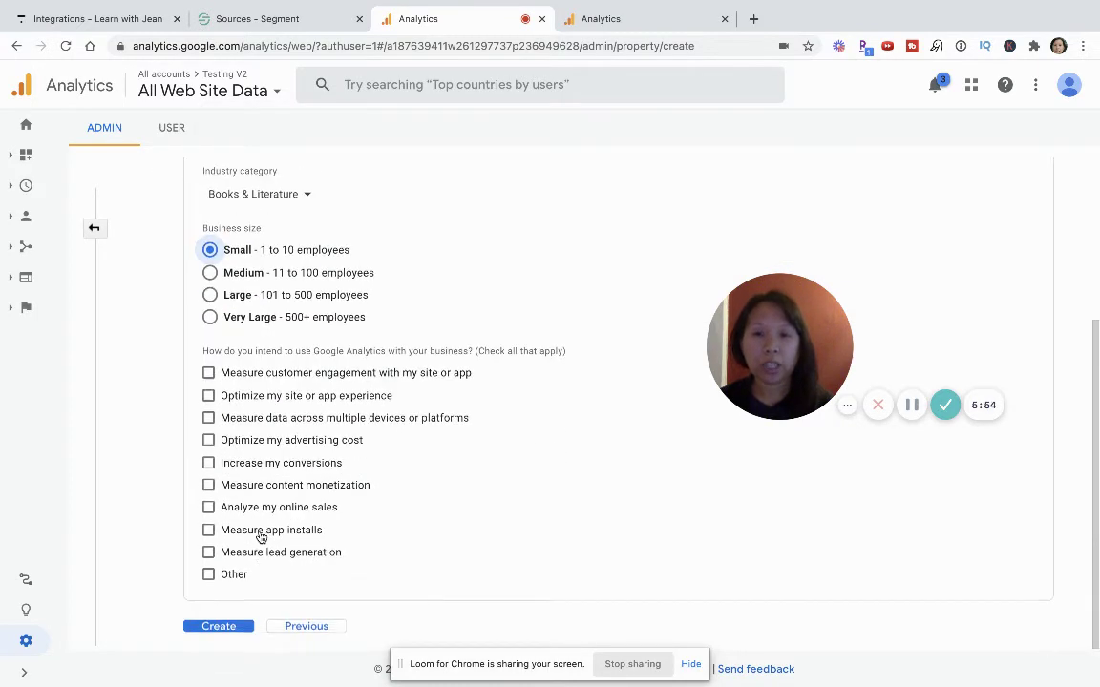
{"action": "left_click", "coordinate": [209, 377]}
{"action": "left_click", "coordinate": [209, 394]}
{"action": "left_click", "coordinate": [208, 418]}
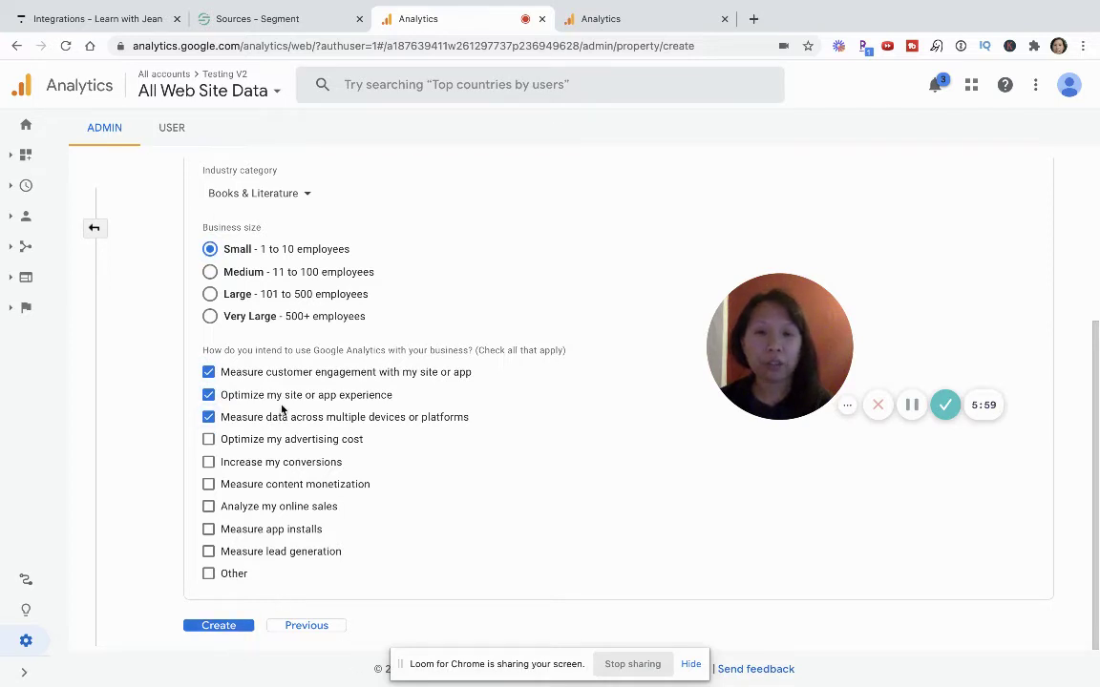
{"action": "scroll", "coordinate": [282, 409], "scroll_direction": "up", "scroll_amount": 2}
{"action": "scroll", "coordinate": [281, 409], "scroll_direction": "down", "scroll_amount": 2}
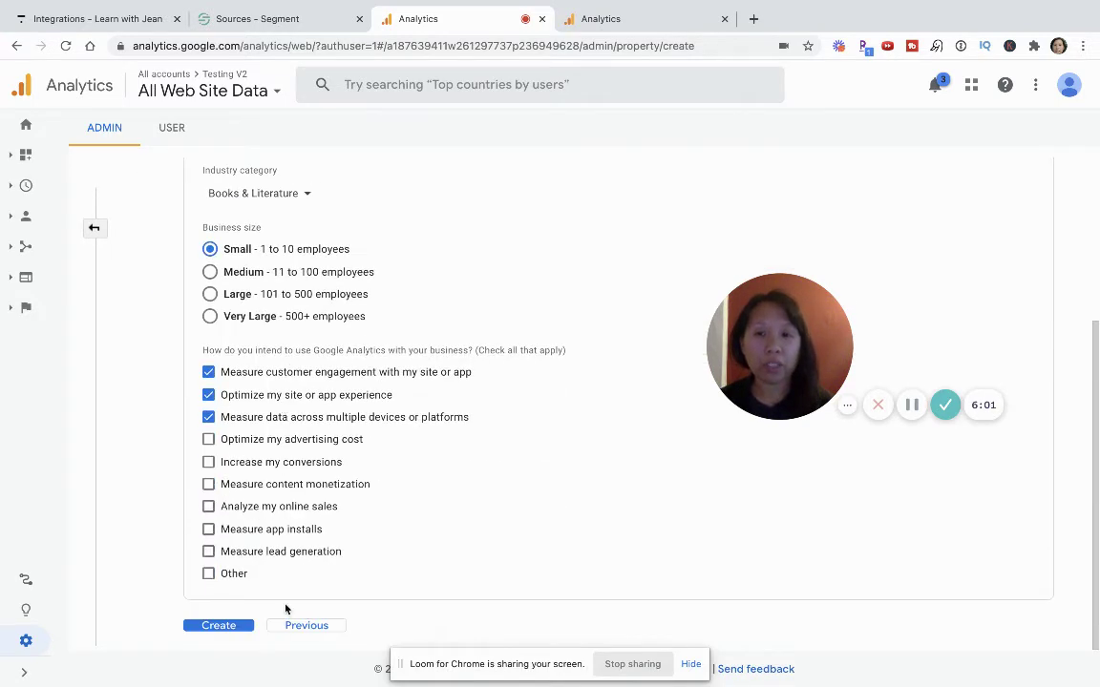
{"action": "left_click", "coordinate": [225, 631]}
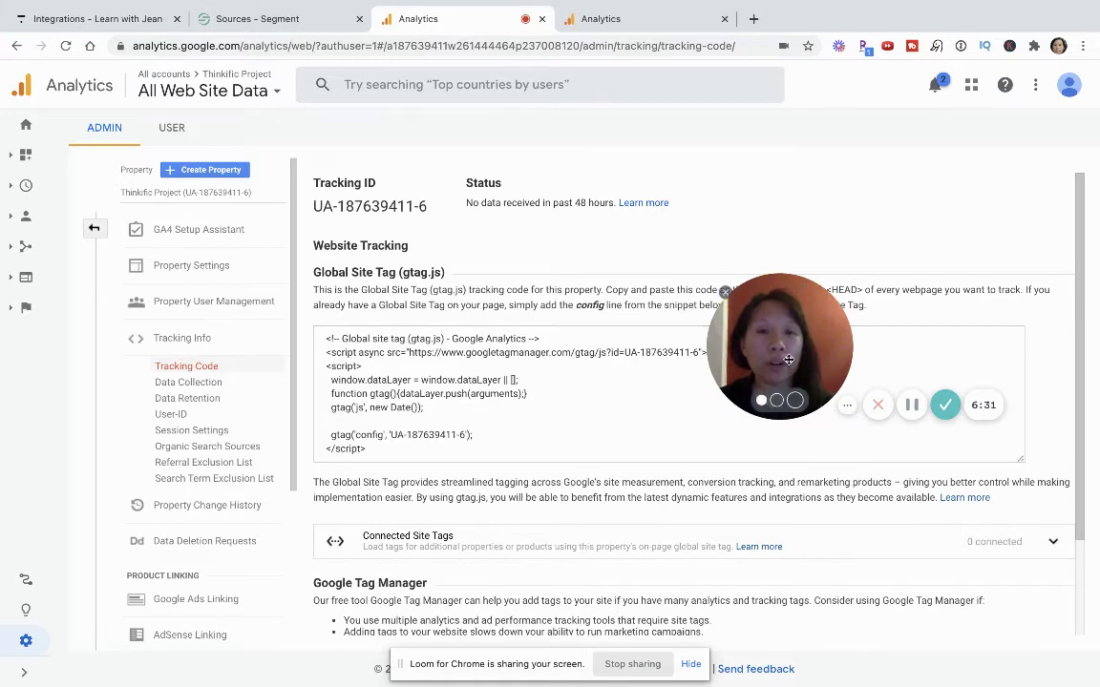
{"action": "left_click_drag", "start_coordinate": [788, 359], "coordinate": [769, 476]}
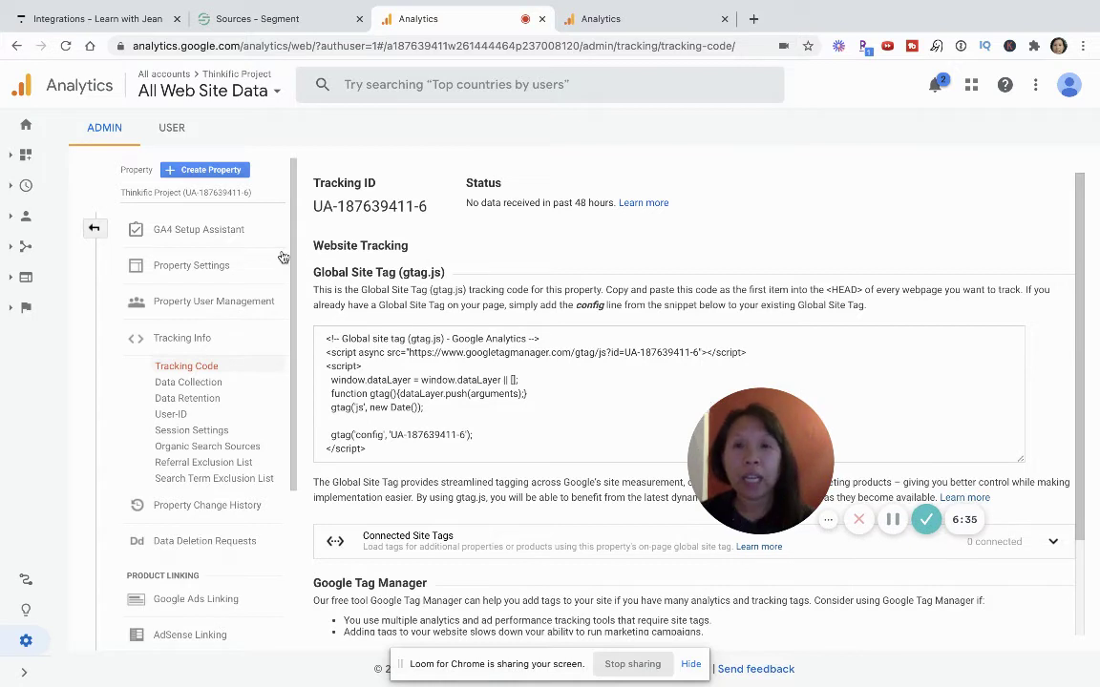
{"action": "left_click_drag", "start_coordinate": [427, 206], "coordinate": [316, 206]}
{"action": "key", "text": "ctrl+c"}
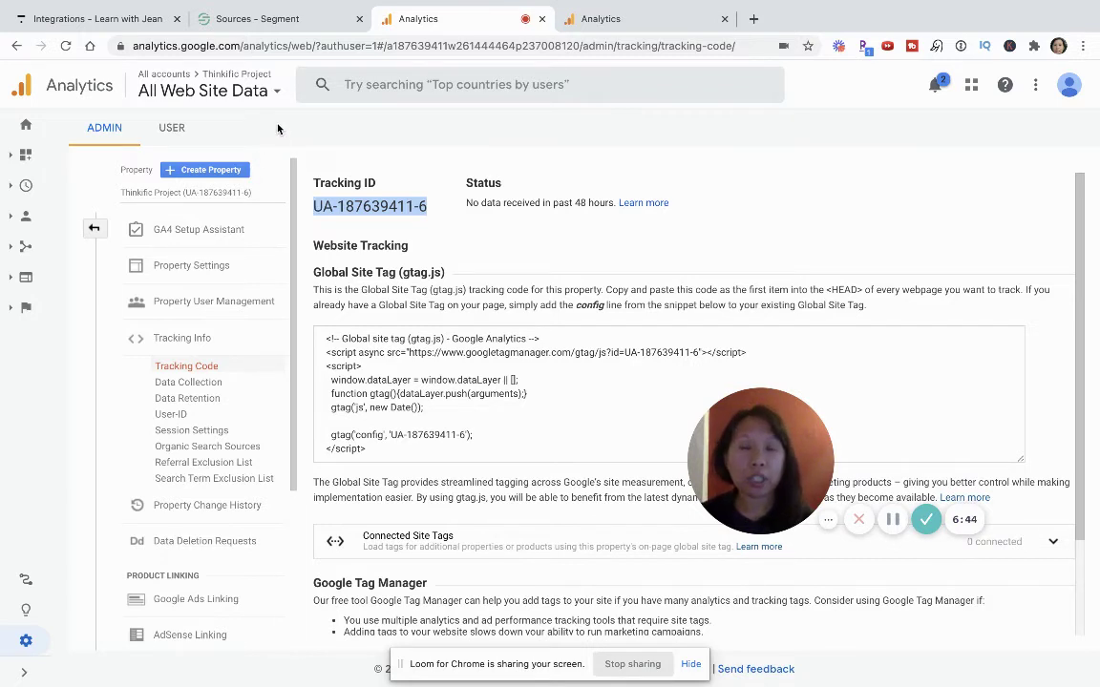
{"action": "left_click", "coordinate": [119, 23]}
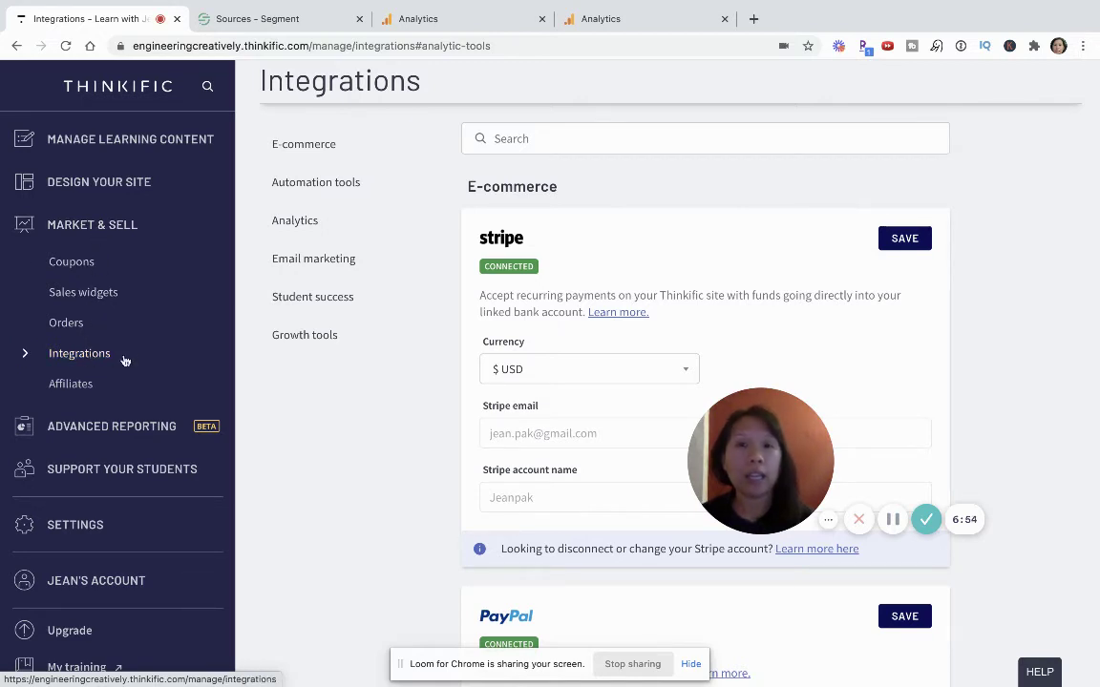
{"action": "left_click", "coordinate": [302, 229]}
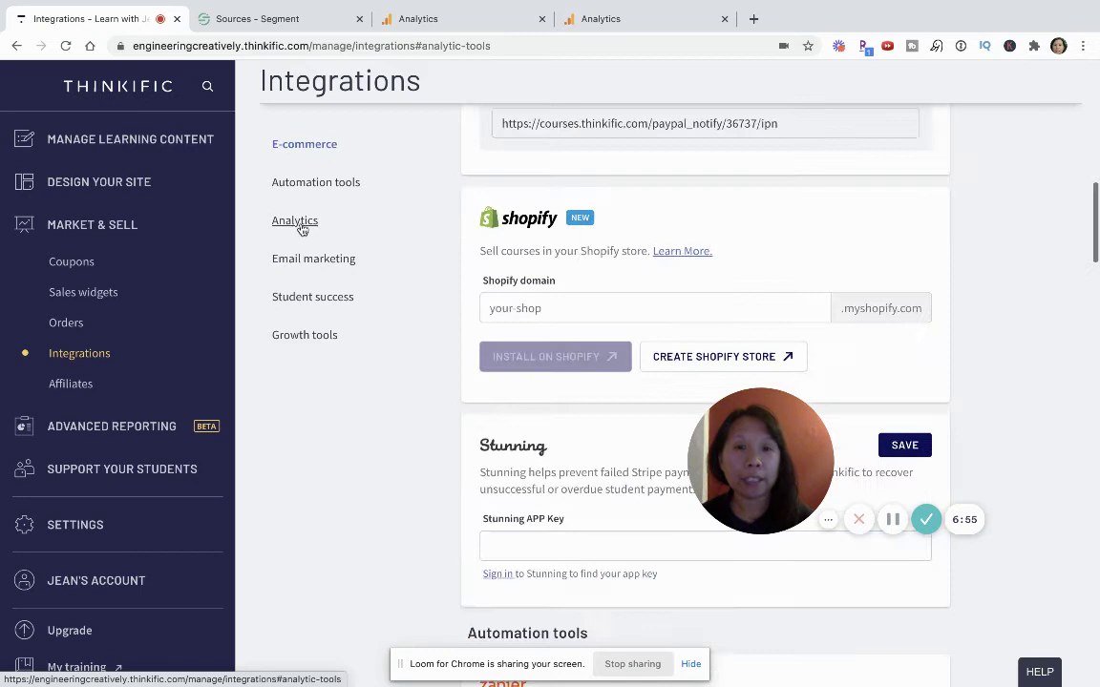
{"action": "triple_click", "coordinate": [616, 309]}
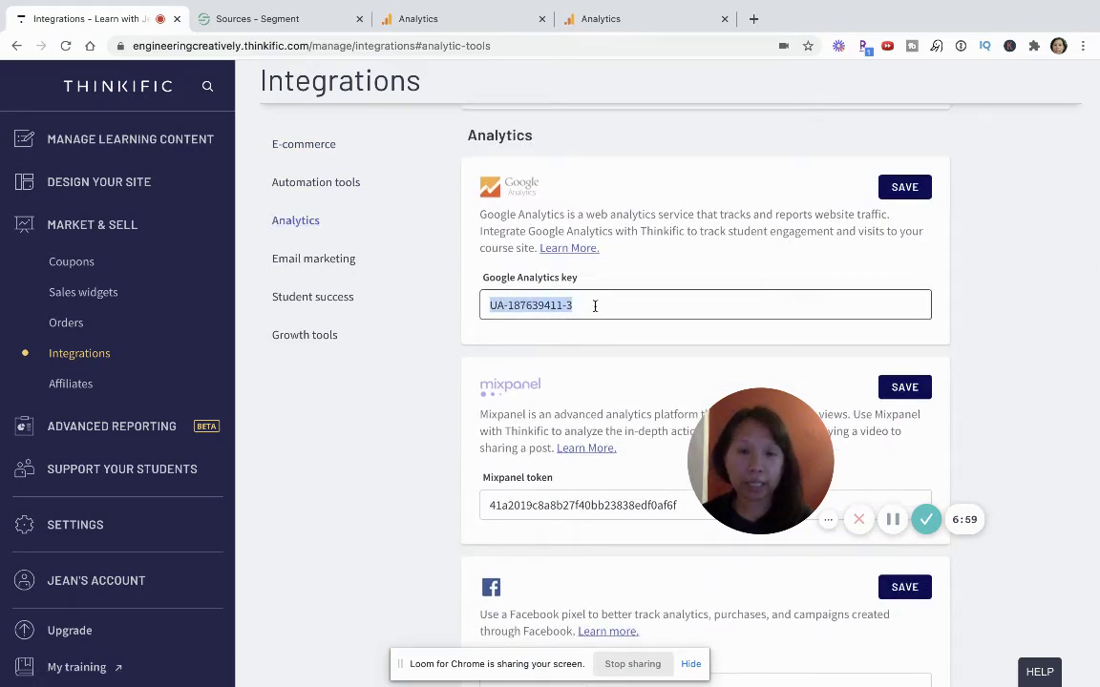
{"action": "key", "text": "ctrl+v"}
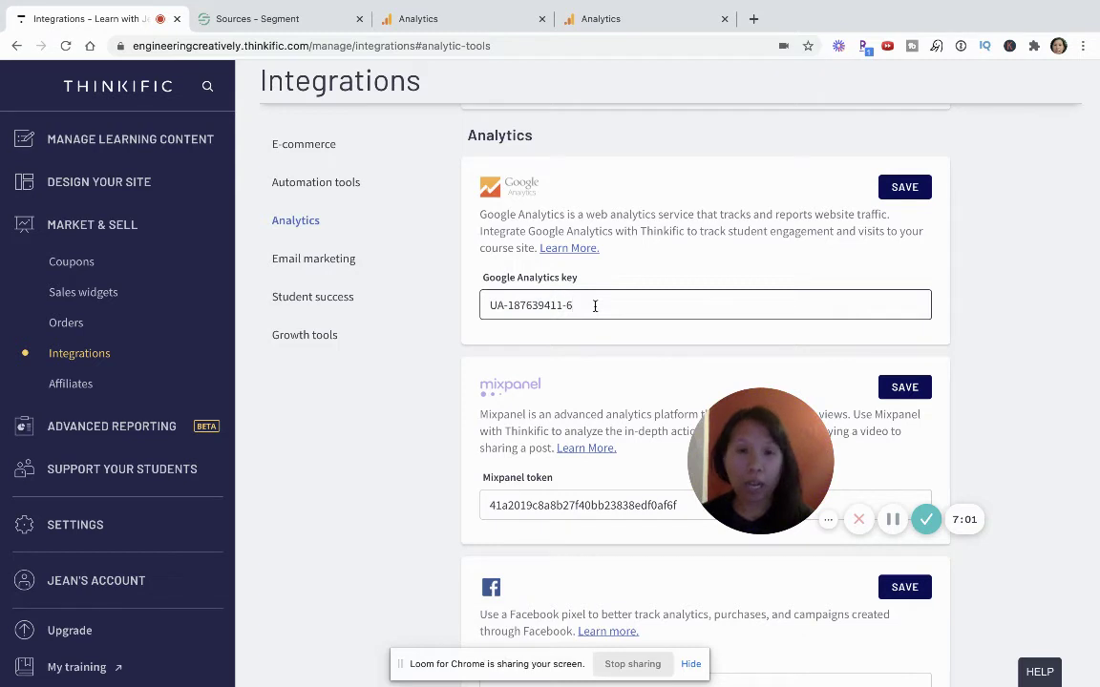
{"action": "left_click", "coordinate": [914, 195]}
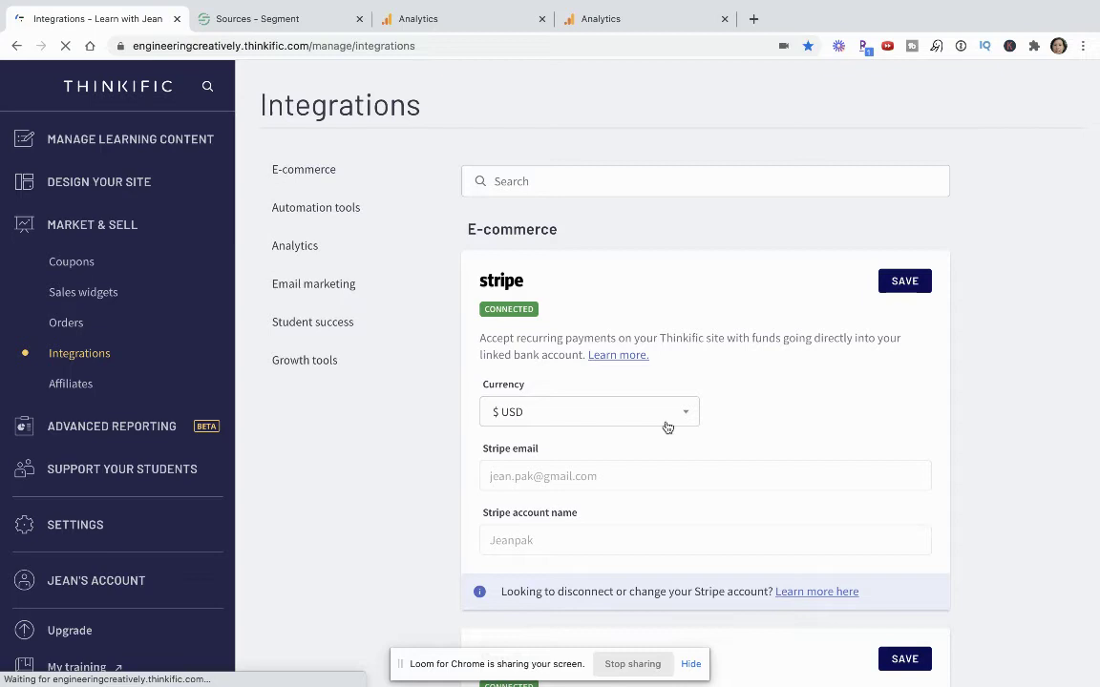
{"action": "left_click", "coordinate": [304, 247]}
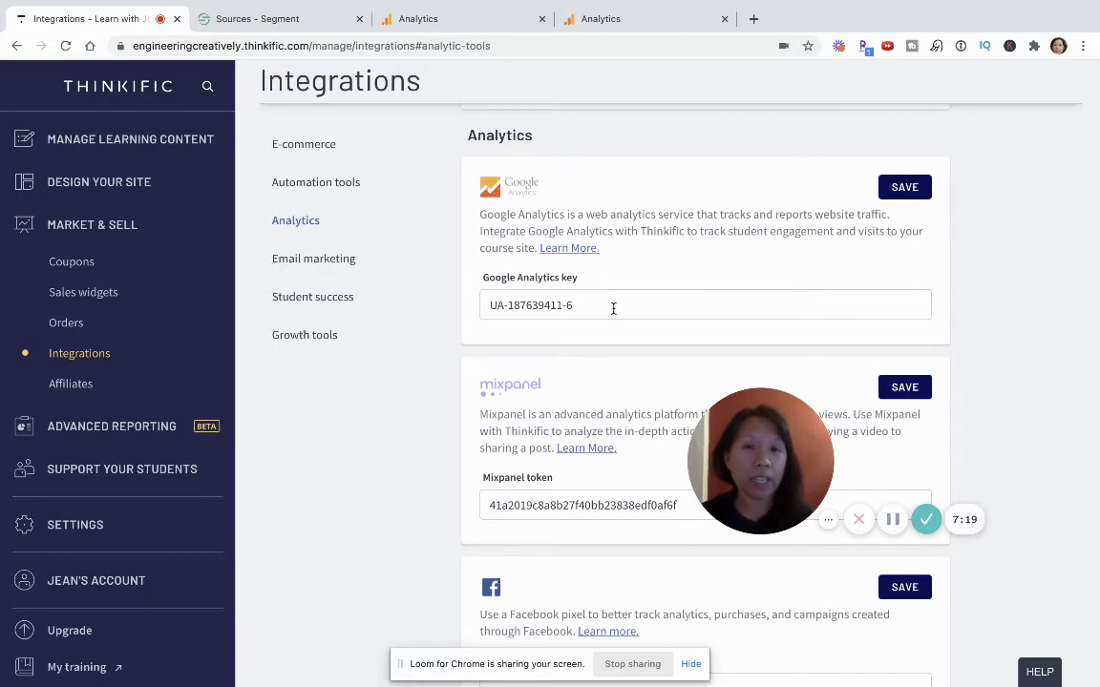
{"action": "left_click_drag", "start_coordinate": [611, 307], "coordinate": [482, 291]}
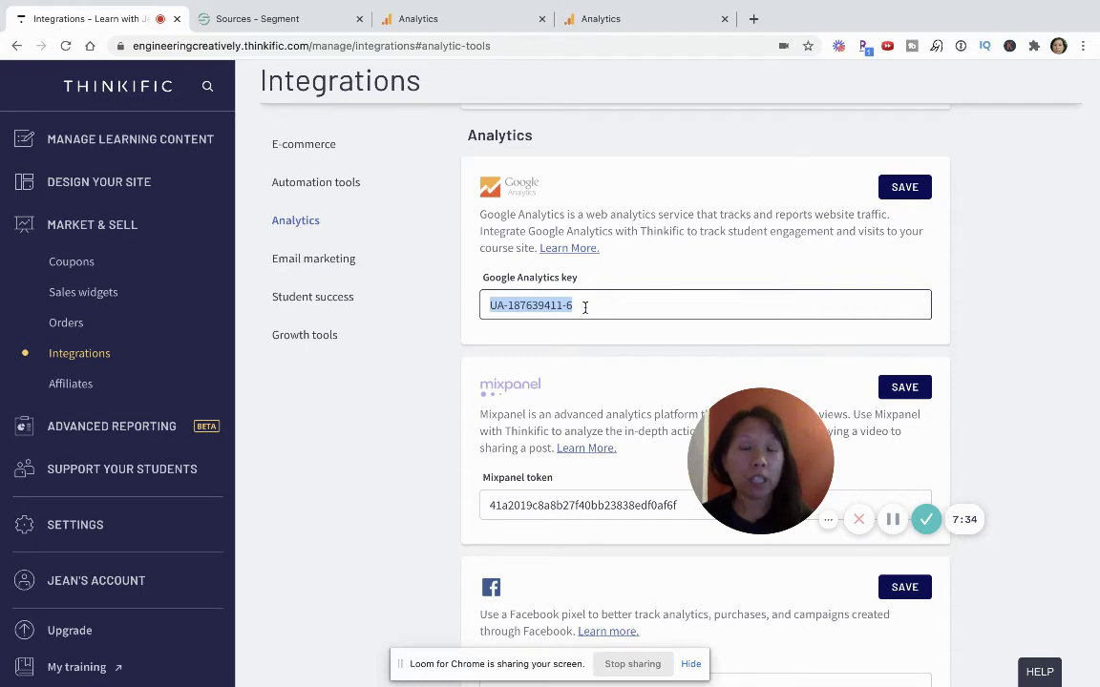
{"action": "left_click", "coordinate": [425, 19]}
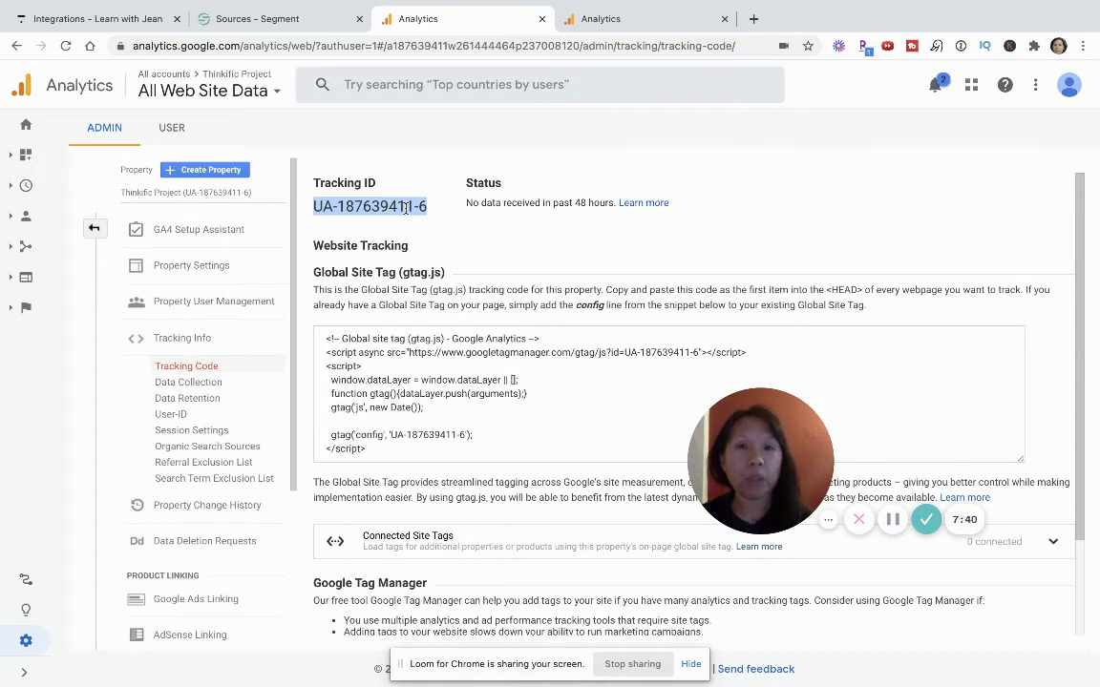
Step: Switch to Segment's My Sources list
{"action": "left_click", "coordinate": [285, 19]}
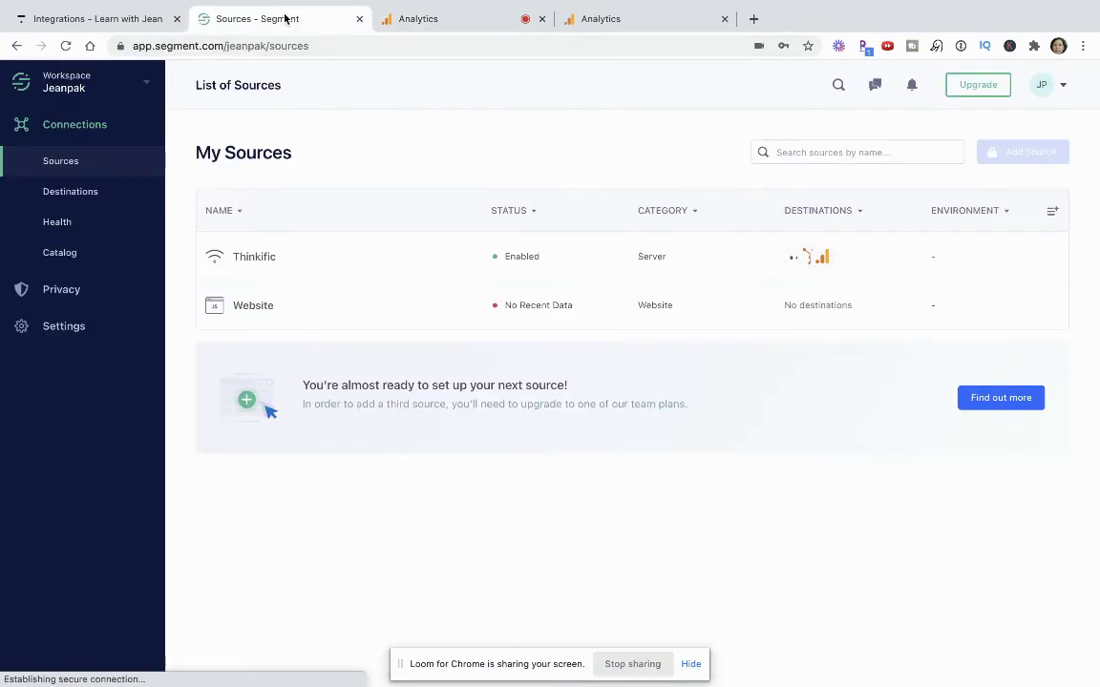
Step: Open the Thinkific source's Google Analytics destination settings, cancelling the accidental deactivation
{"action": "left_click", "coordinate": [270, 262]}
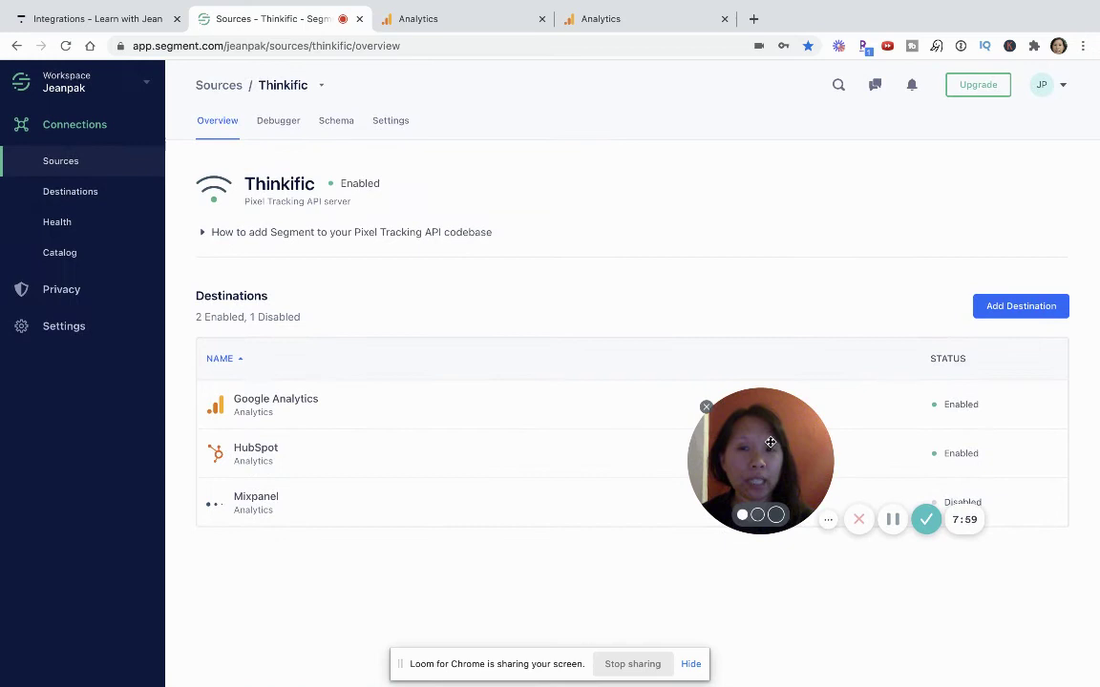
{"action": "left_click_drag", "start_coordinate": [769, 460], "coordinate": [742, 608]}
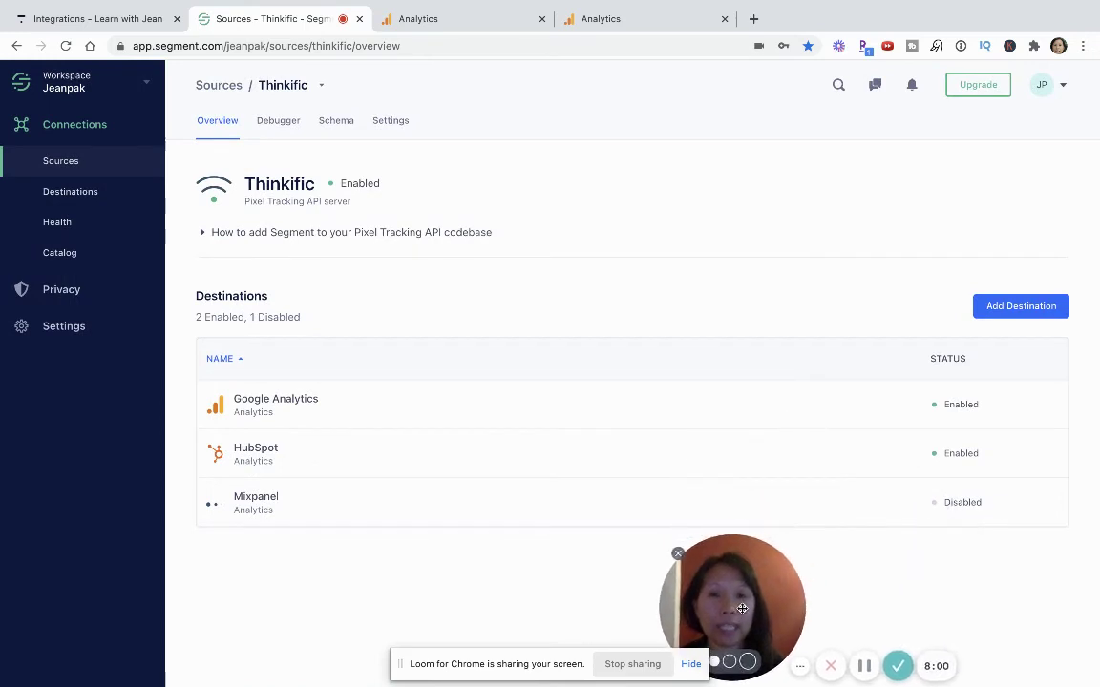
{"action": "left_click", "coordinate": [307, 412]}
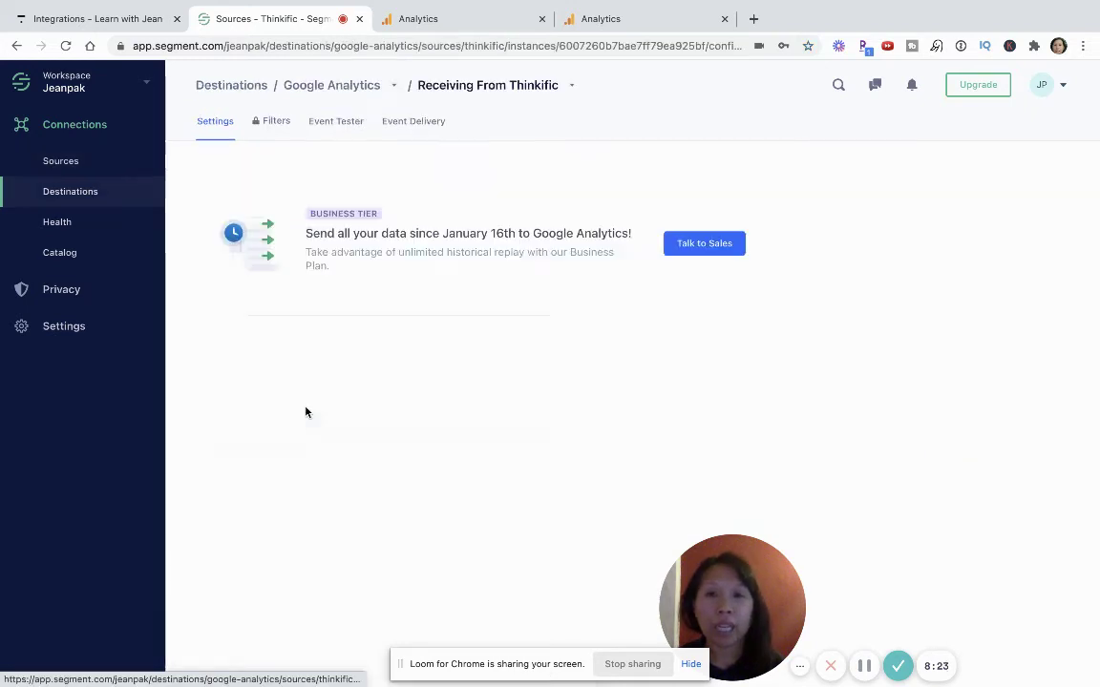
{"action": "scroll", "coordinate": [313, 408], "scroll_direction": "down", "scroll_amount": 1}
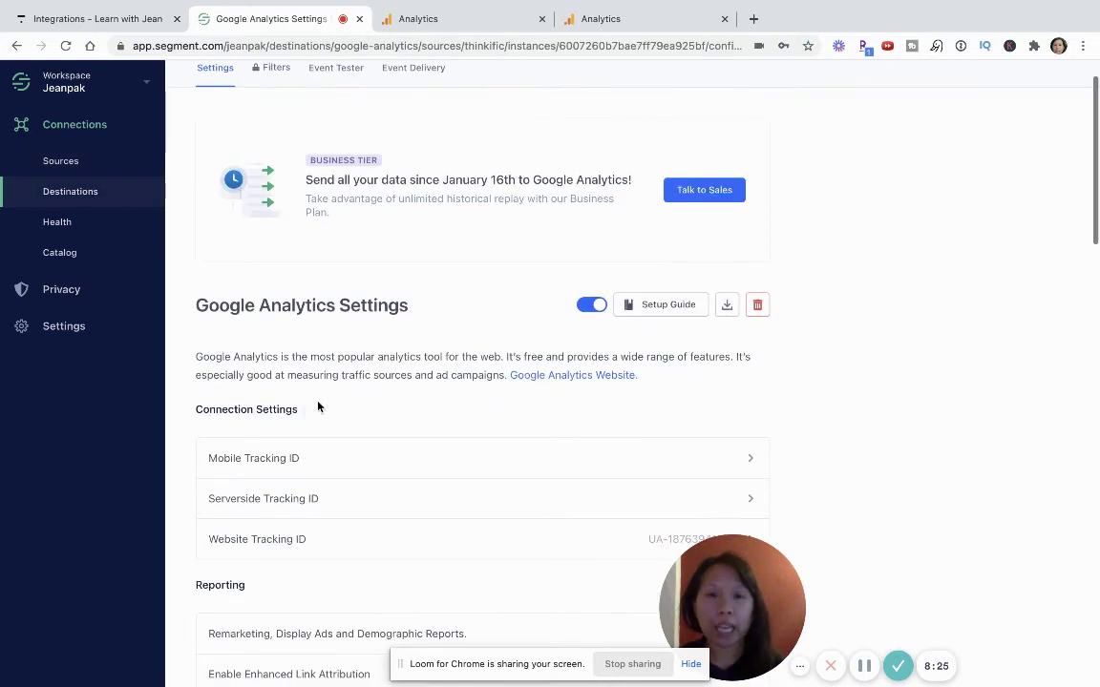
{"action": "left_click", "coordinate": [591, 307]}
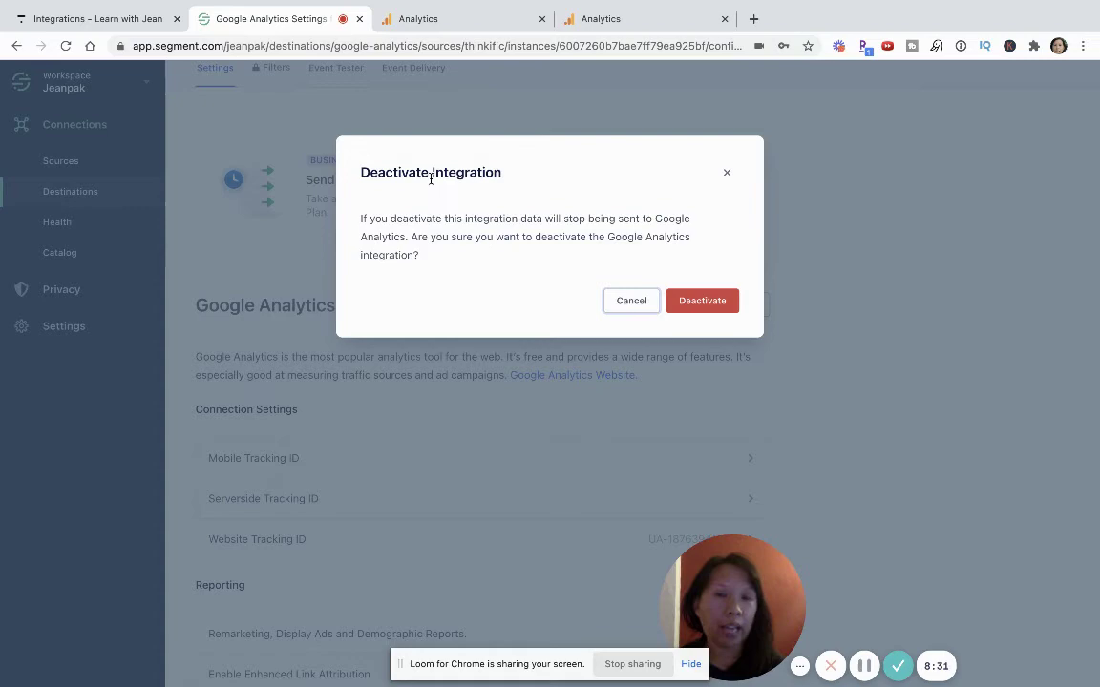
{"action": "left_click", "coordinate": [626, 303]}
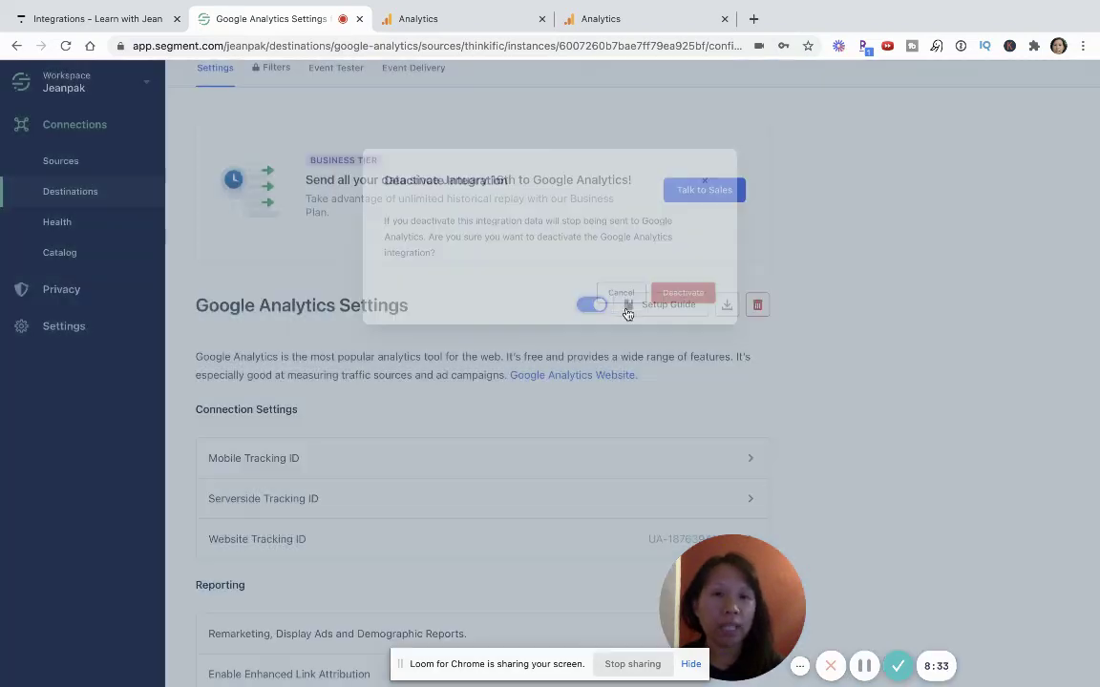
{"action": "scroll", "coordinate": [572, 350], "scroll_direction": "up", "scroll_amount": 1}
{"action": "scroll", "coordinate": [573, 351], "scroll_direction": "down", "scroll_amount": 2}
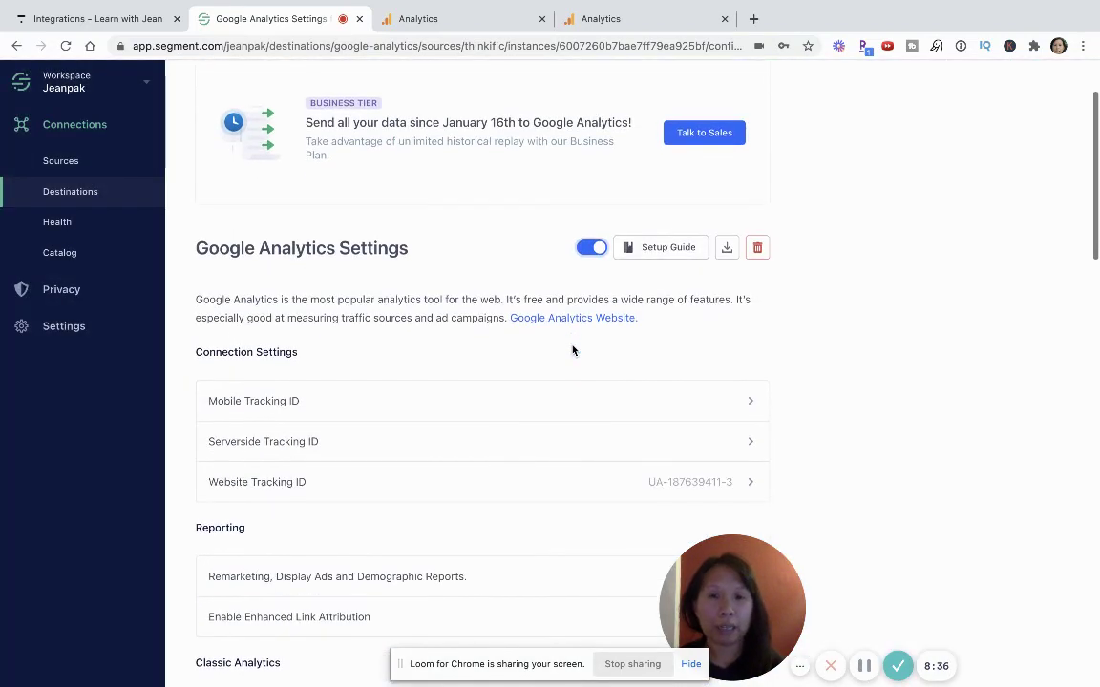
{"action": "scroll", "coordinate": [572, 350], "scroll_direction": "down", "scroll_amount": 1}
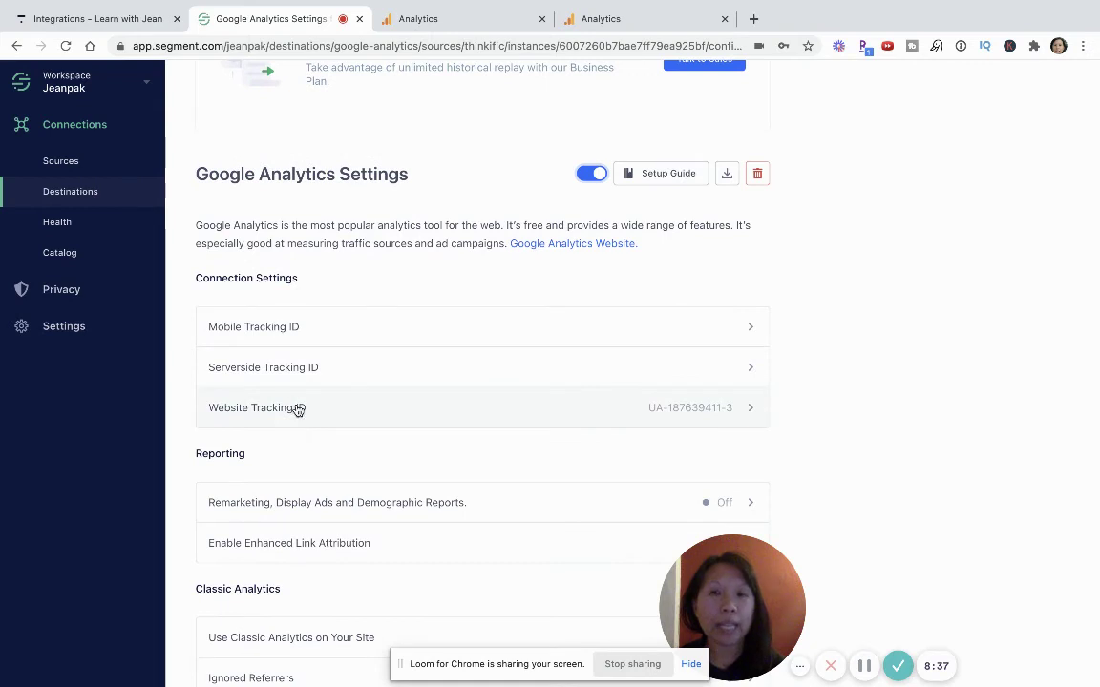
{"action": "scroll", "coordinate": [296, 408], "scroll_direction": "down", "scroll_amount": 1}
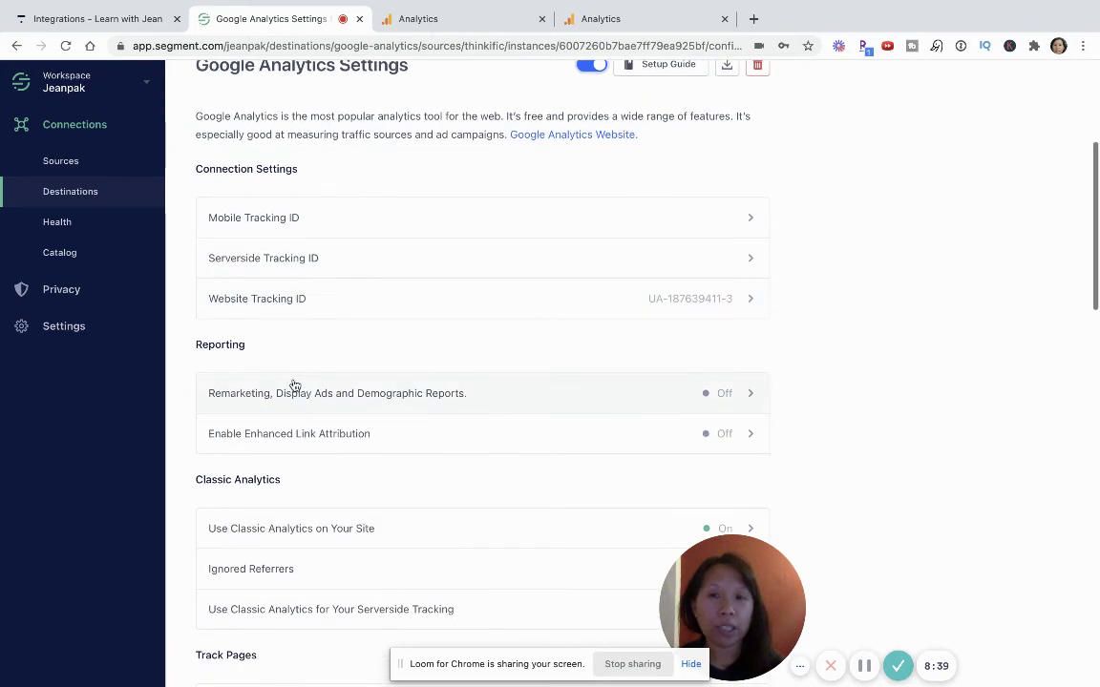
{"action": "scroll", "coordinate": [320, 435], "scroll_direction": "down", "scroll_amount": 2}
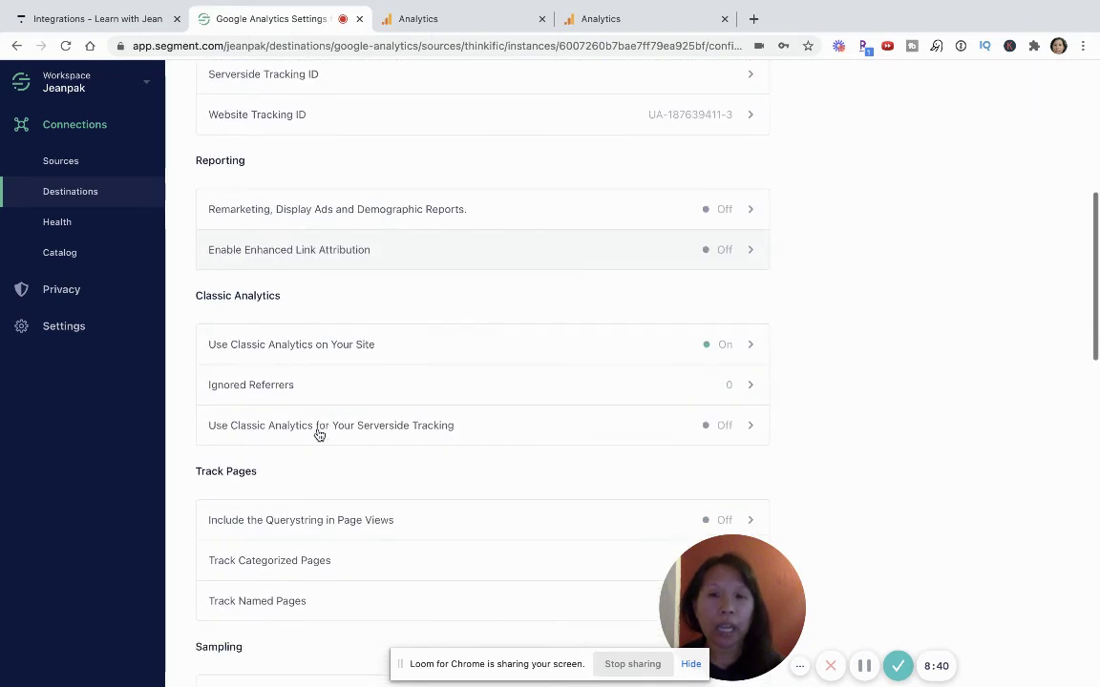
{"action": "scroll", "coordinate": [319, 436], "scroll_direction": "up", "scroll_amount": 2}
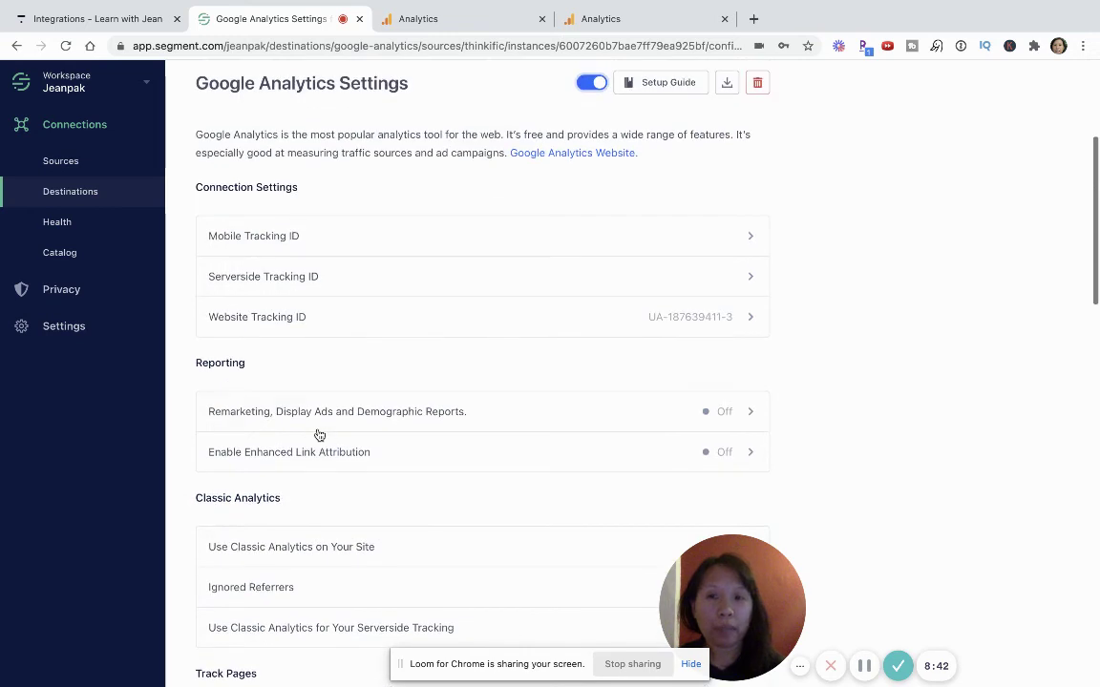
{"action": "left_click", "coordinate": [324, 322]}
{"action": "scroll", "coordinate": [323, 322], "scroll_direction": "up", "scroll_amount": 1}
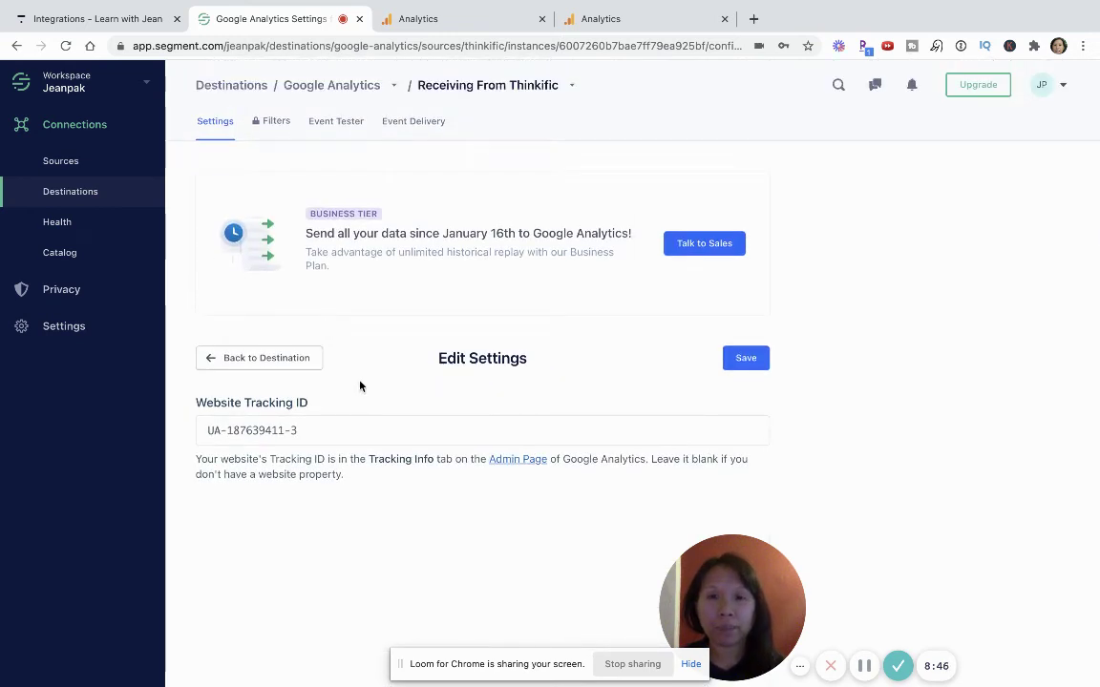
{"action": "left_click", "coordinate": [345, 431]}
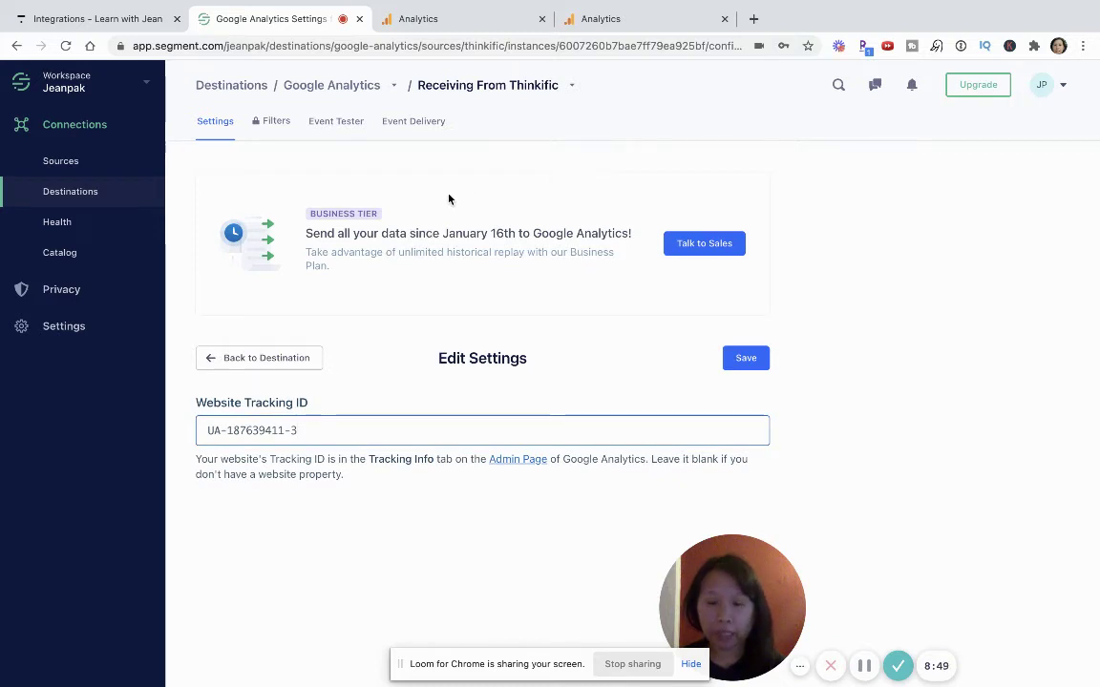
{"action": "key", "text": "super+a"}
{"action": "key", "text": "super+v"}
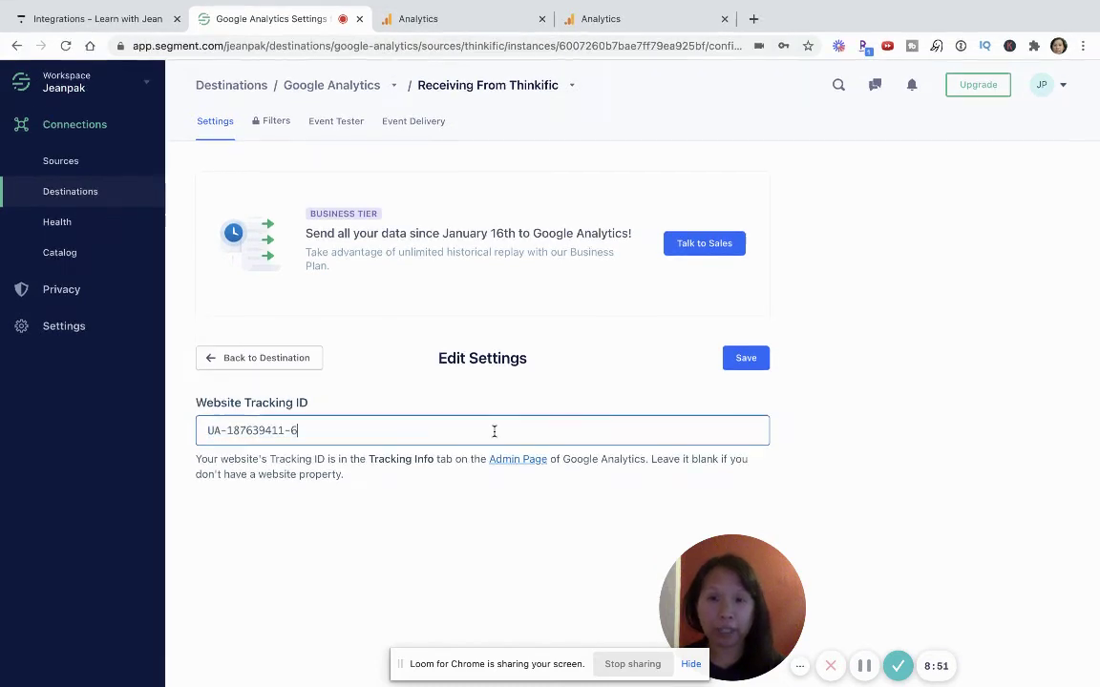
{"action": "left_click", "coordinate": [744, 363]}
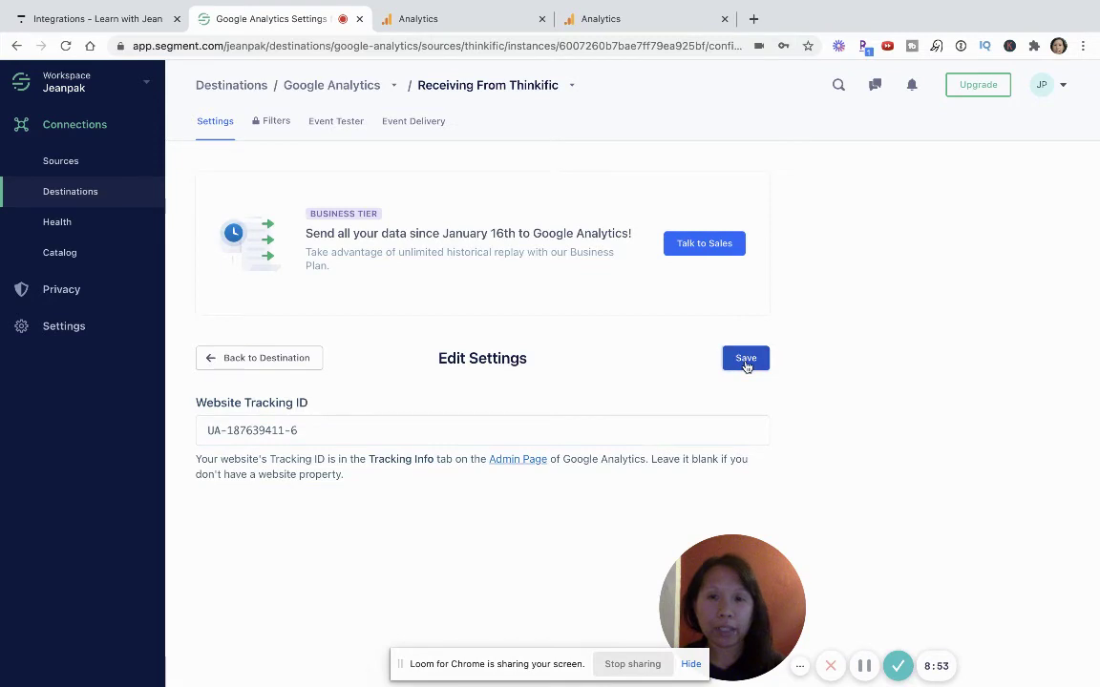
{"action": "scroll", "coordinate": [540, 471], "scroll_direction": "down", "scroll_amount": 3}
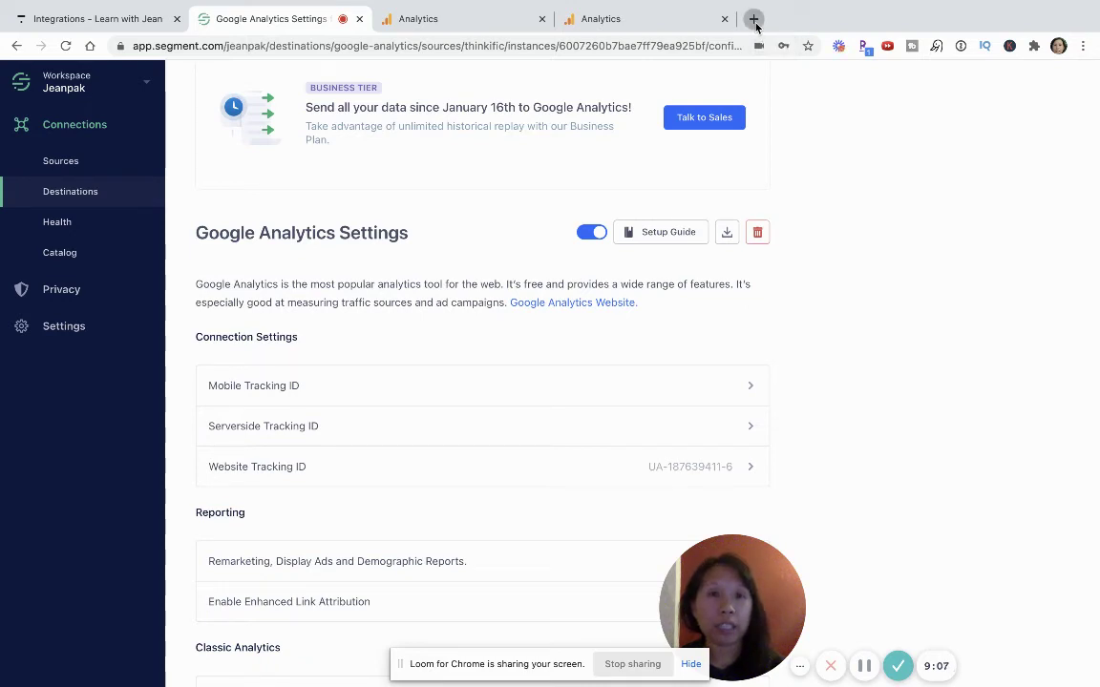
Step: Open the live course site in a new tab and accept its cookie notice
{"action": "left_click", "coordinate": [753, 20]}
{"action": "left_click", "coordinate": [659, 48]}
{"action": "type", "text": "en"}
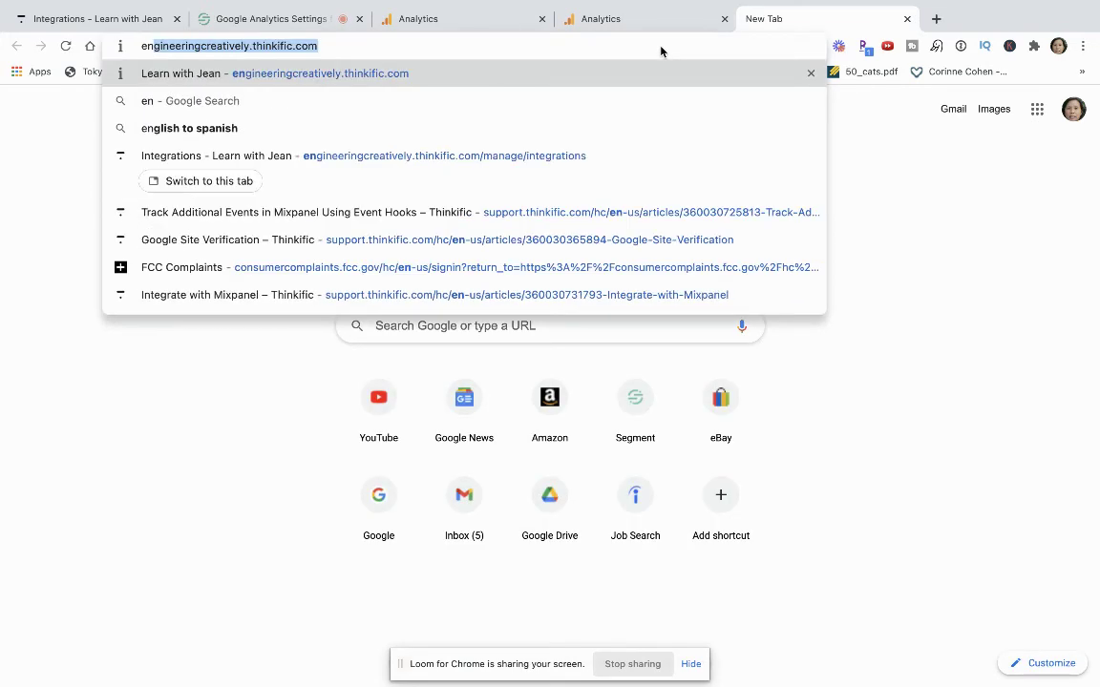
{"action": "key", "text": "Return"}
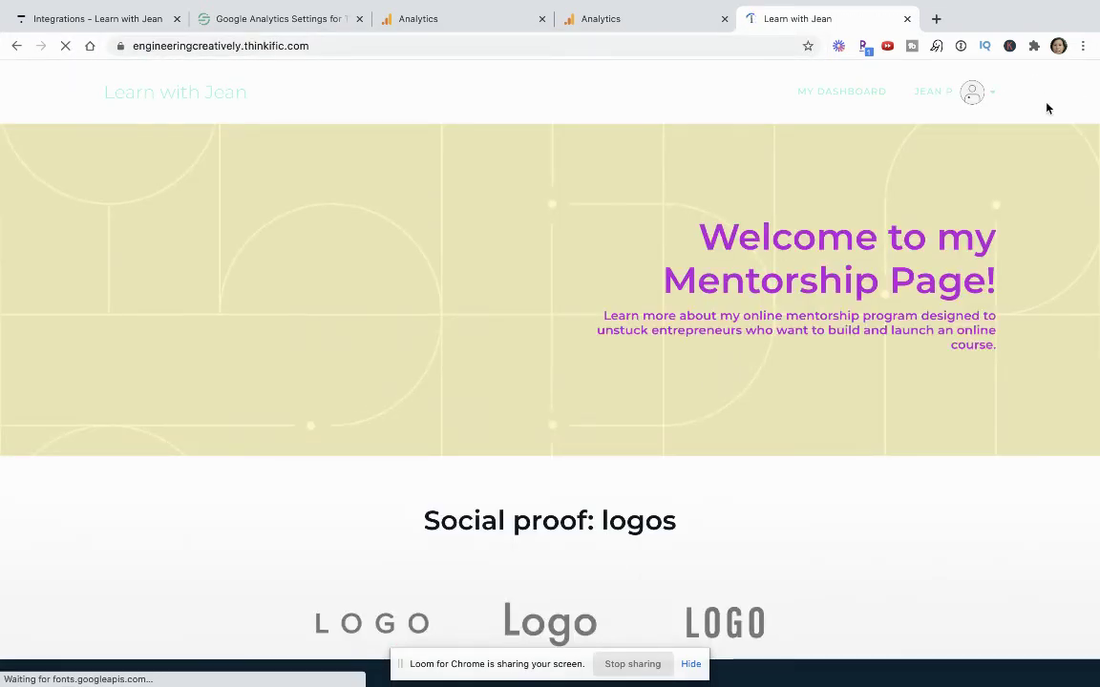
{"action": "scroll", "coordinate": [731, 387], "scroll_direction": "down", "scroll_amount": 3}
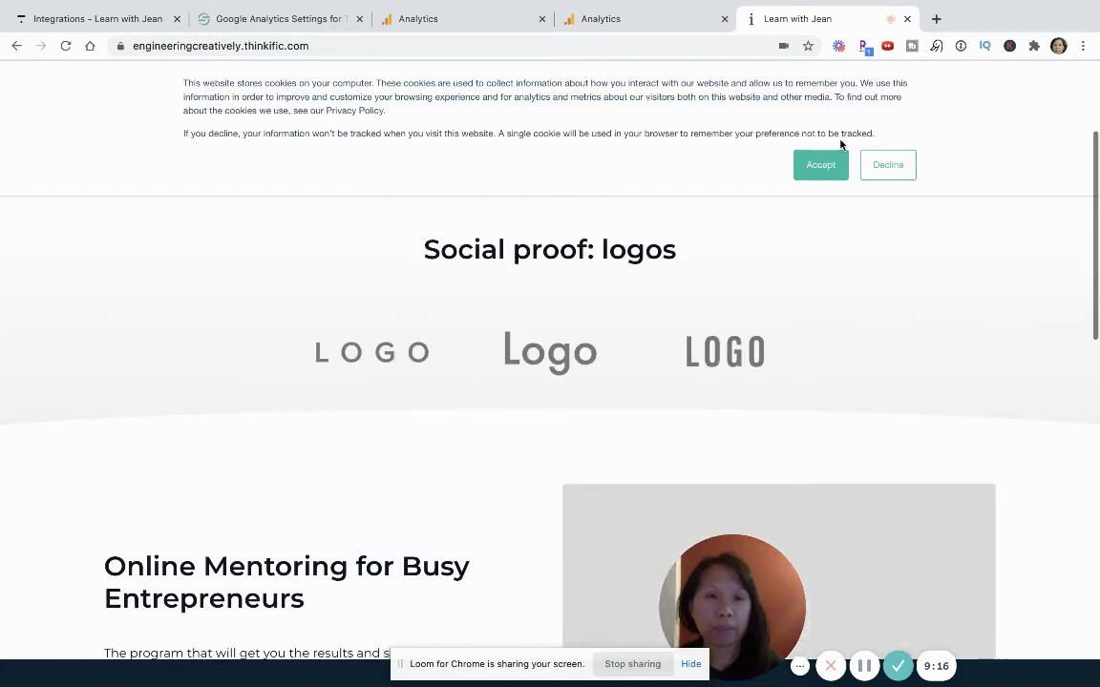
{"action": "left_click", "coordinate": [810, 168]}
{"action": "scroll", "coordinate": [602, 380], "scroll_direction": "down", "scroll_amount": 10}
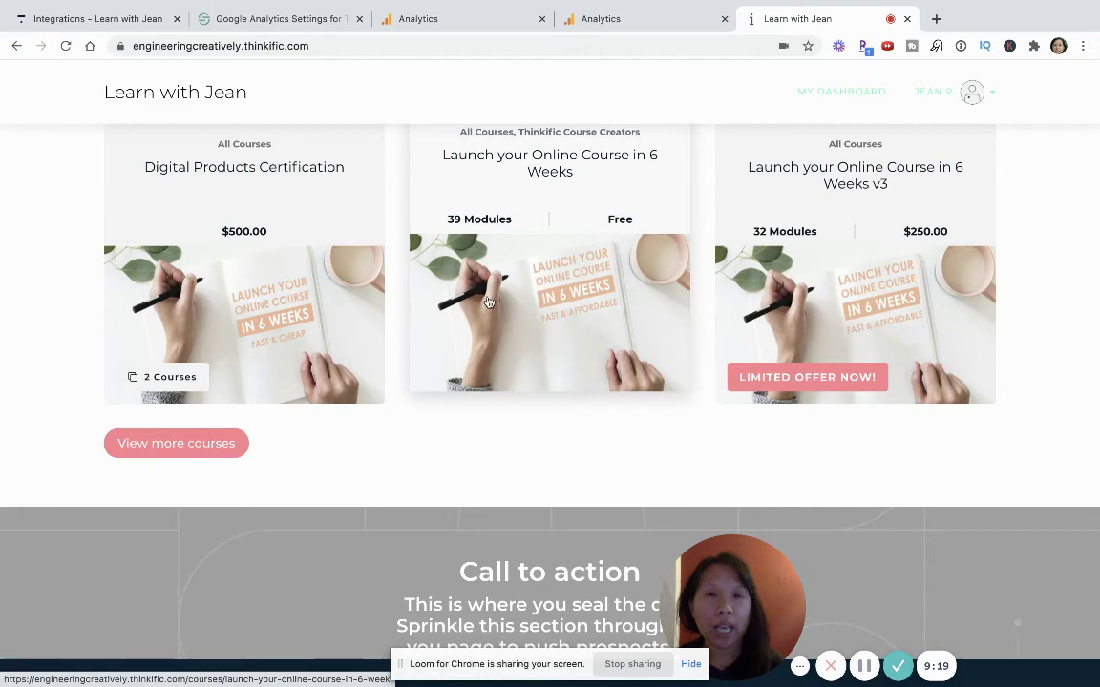
{"action": "scroll", "coordinate": [652, 250], "scroll_direction": "up", "scroll_amount": 10}
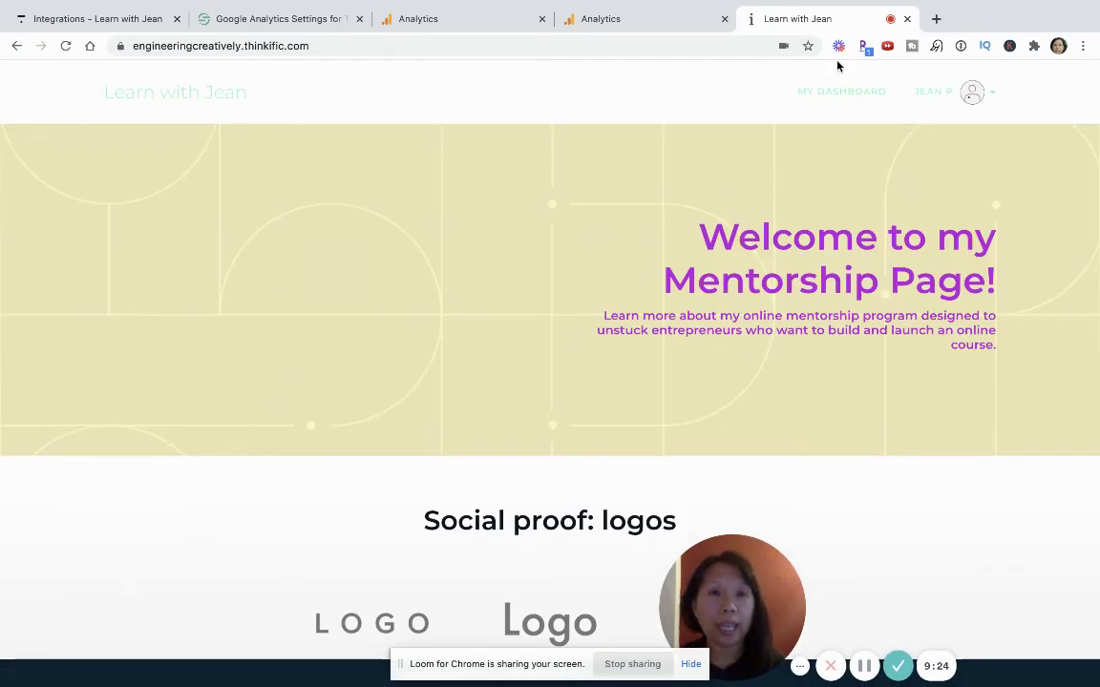
Step: Select the live site's address, then return to the Google Analytics Active Users report
{"action": "mouse_move", "coordinate": [838, 7]}
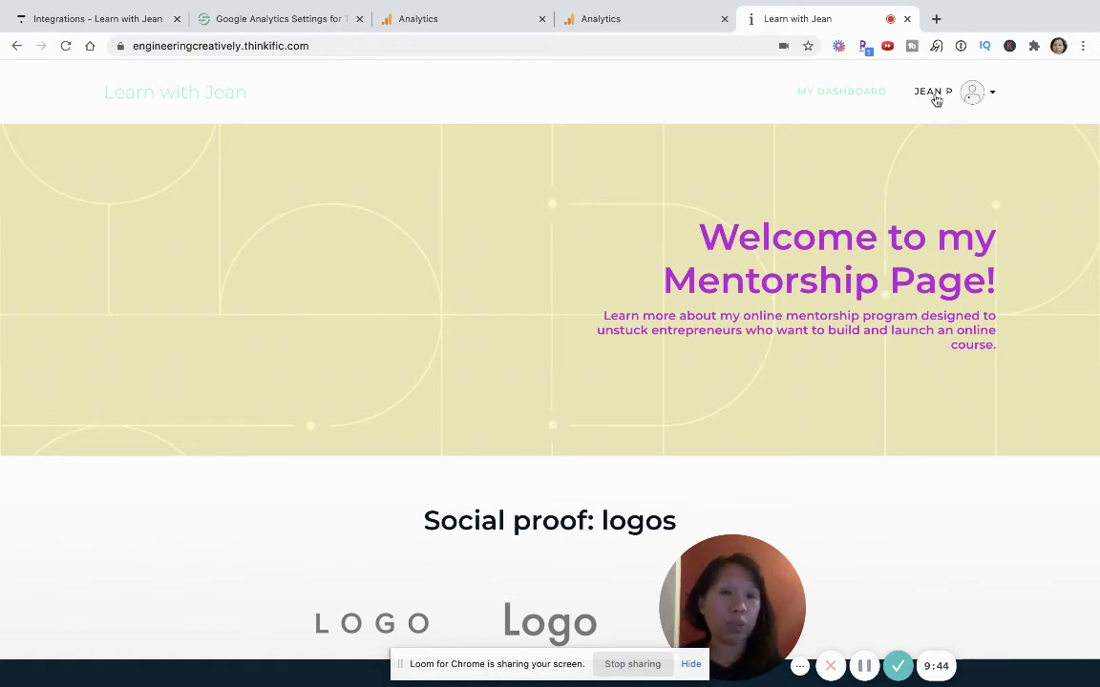
{"action": "left_click", "coordinate": [565, 45]}
{"action": "mouse_move", "coordinate": [265, 8]}
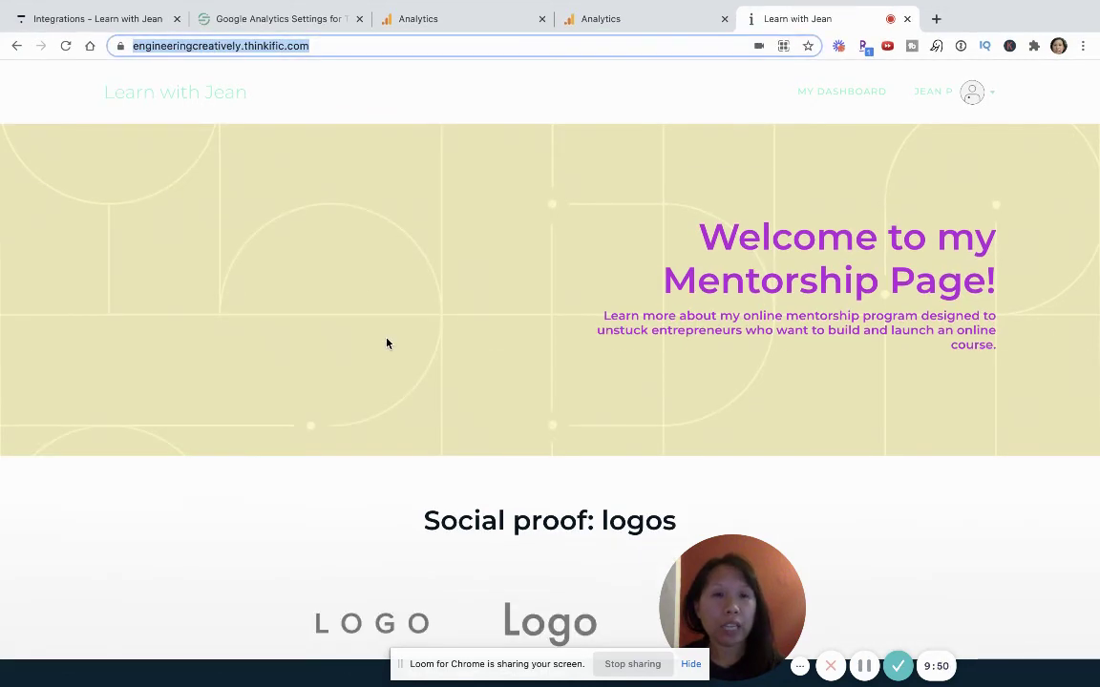
{"action": "scroll", "coordinate": [386, 343], "scroll_direction": "down", "scroll_amount": 5}
{"action": "scroll", "coordinate": [387, 343], "scroll_direction": "up", "scroll_amount": 3}
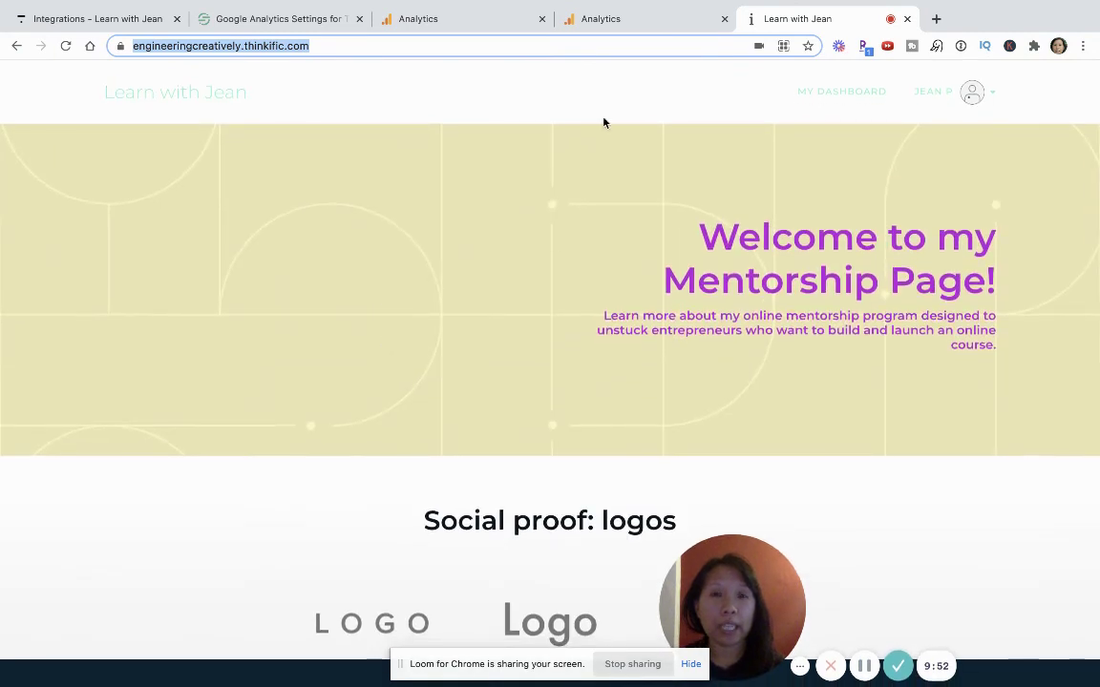
{"action": "left_click", "coordinate": [616, 23]}
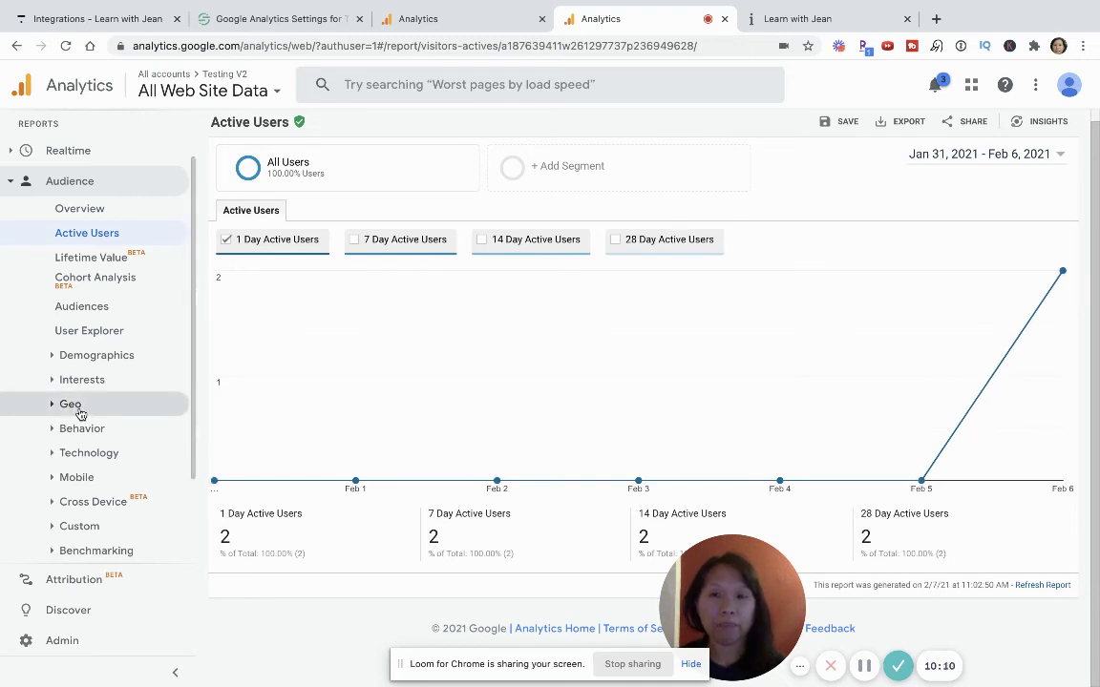
Step: Open the Audience User Explorer report listing the two visitors' client IDs
{"action": "scroll", "coordinate": [77, 401], "scroll_direction": "down", "scroll_amount": 1}
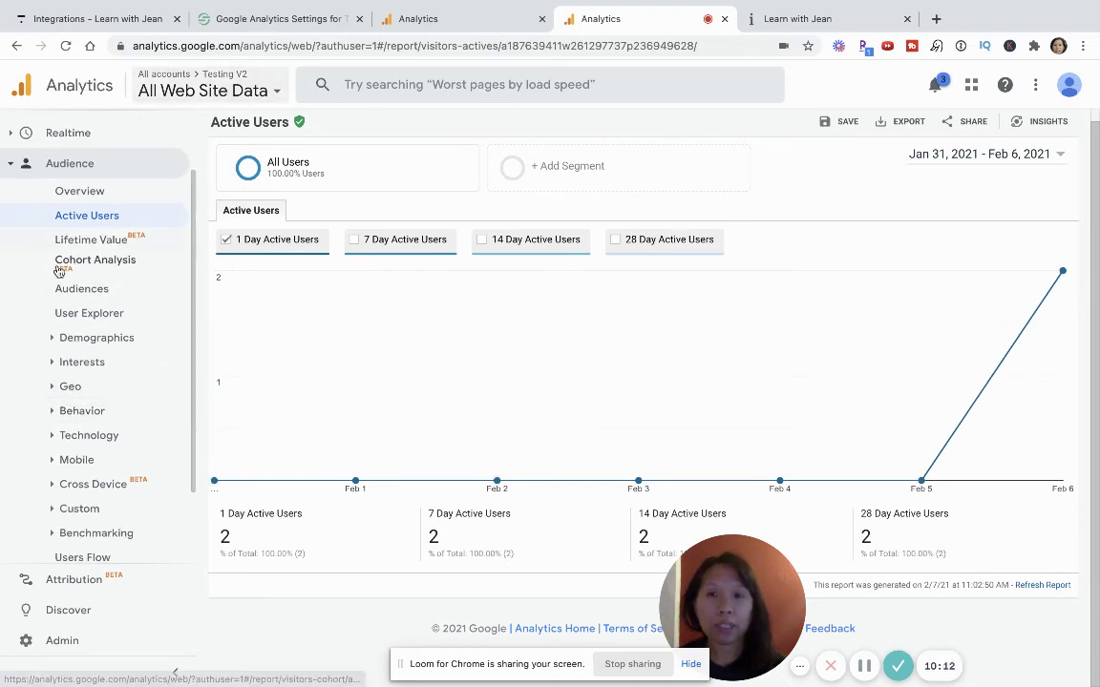
{"action": "left_click", "coordinate": [96, 324]}
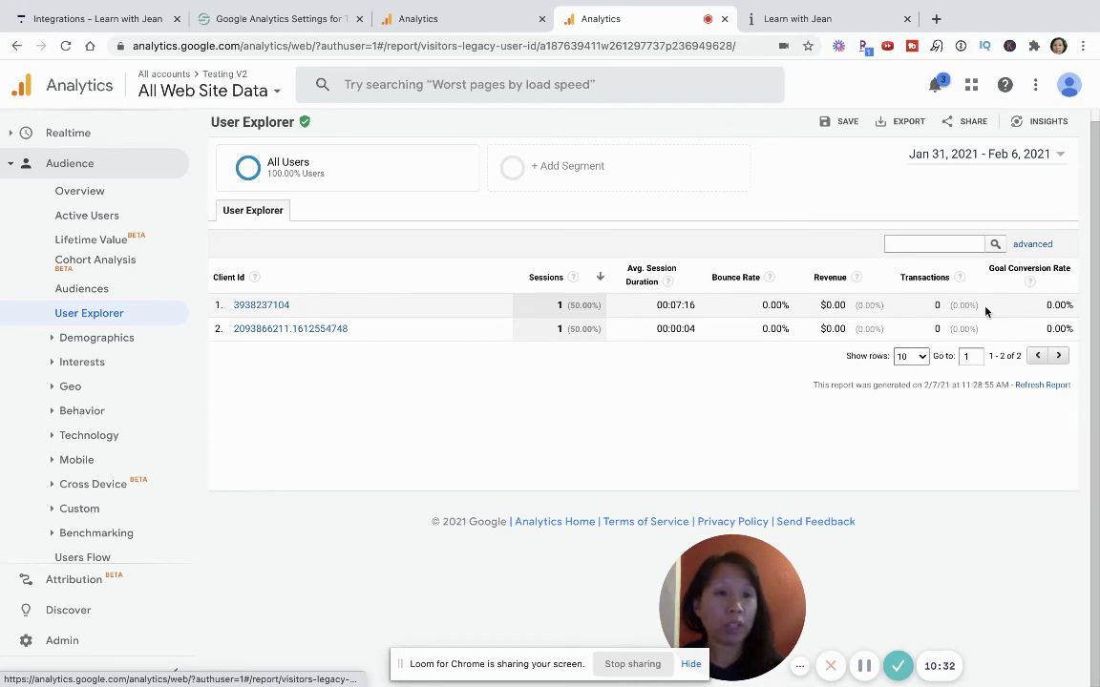
{"action": "scroll", "coordinate": [130, 405], "scroll_direction": "down", "scroll_amount": 2}
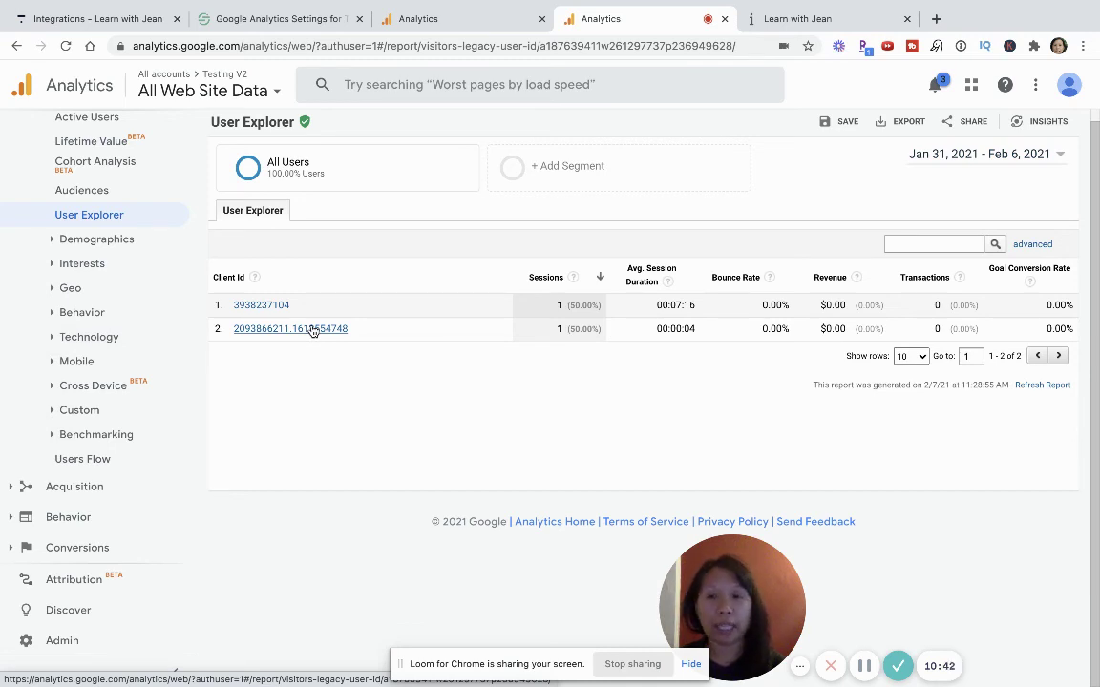
Step: Expand the Acquisition, Google Ads and All Traffic report groups in the sidebar
{"action": "left_click", "coordinate": [81, 485]}
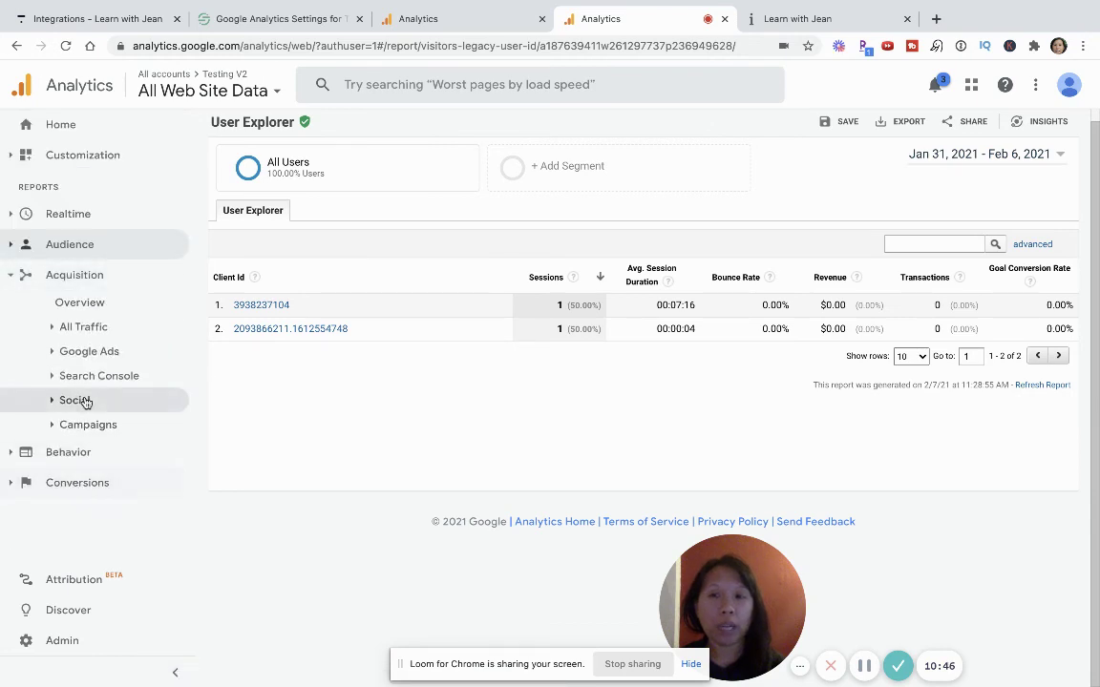
{"action": "left_click", "coordinate": [81, 351]}
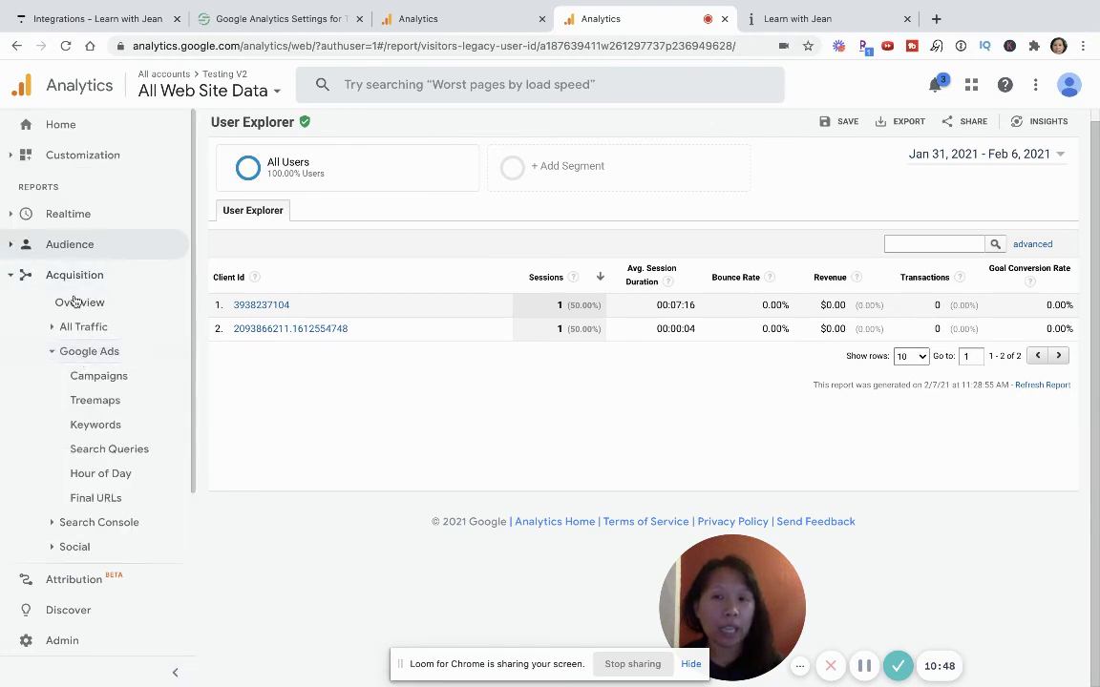
{"action": "left_click", "coordinate": [112, 450]}
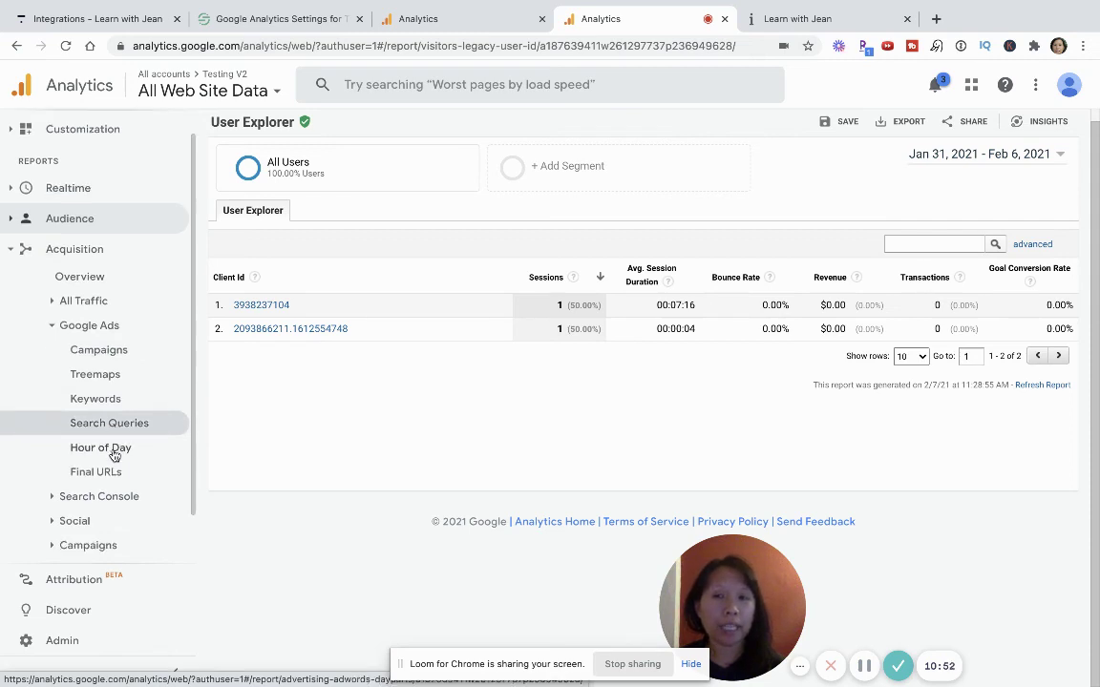
{"action": "scroll", "coordinate": [115, 457], "scroll_direction": "down", "scroll_amount": 1}
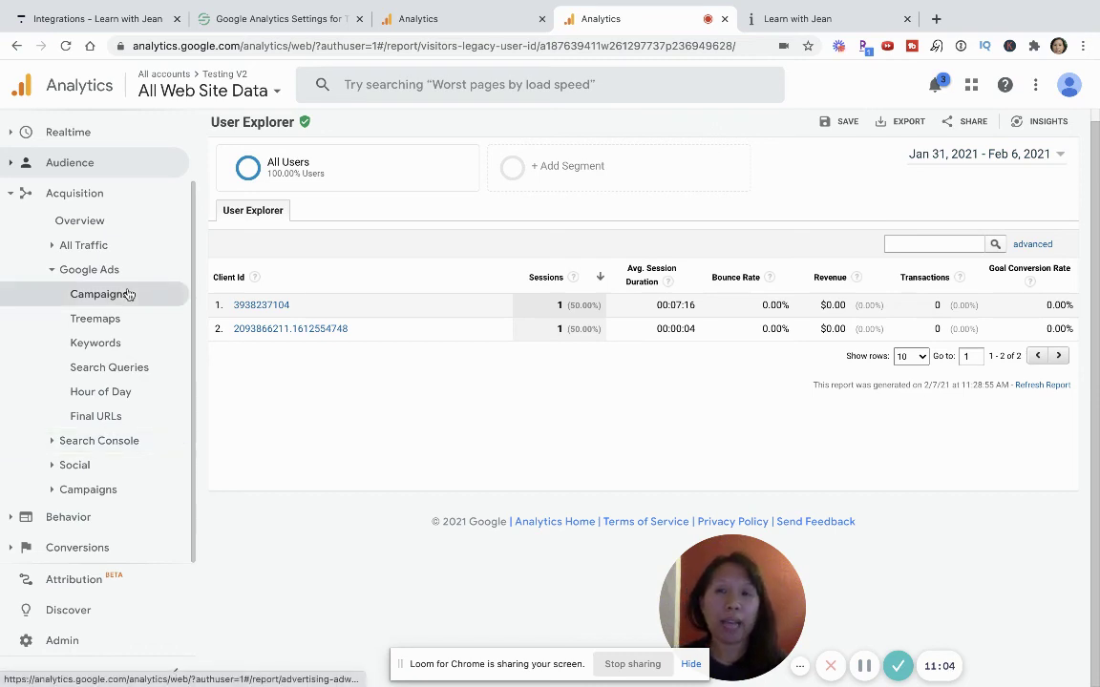
{"action": "left_click", "coordinate": [95, 246]}
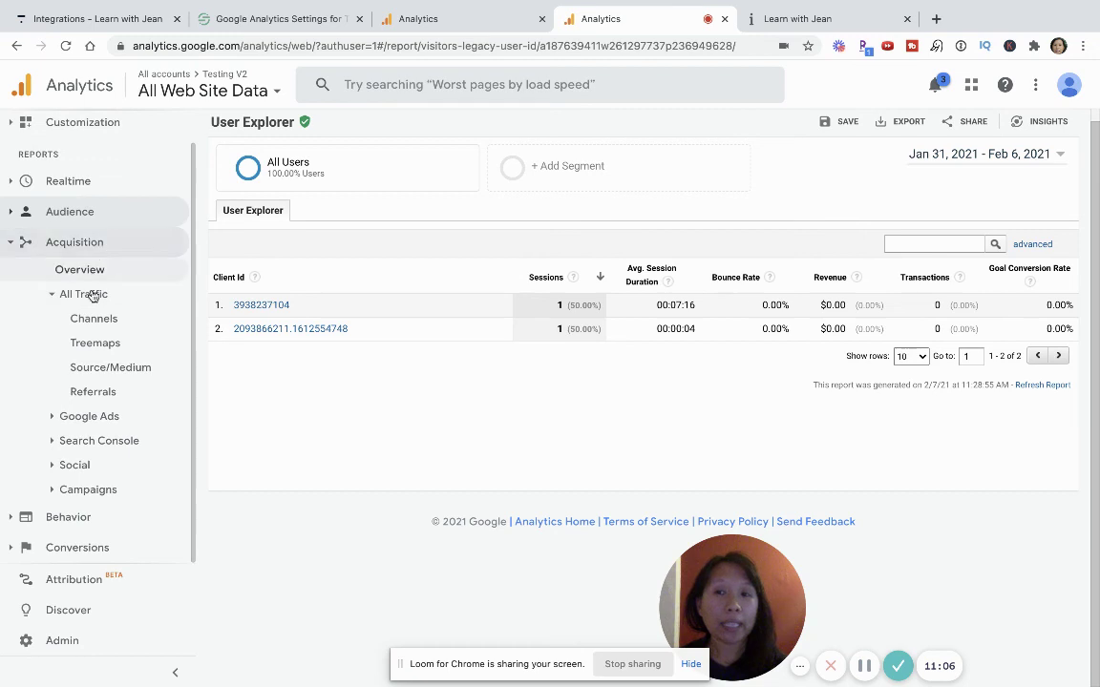
Step: Show the All Traffic Channels report (2 users, all Direct) in its Ecommerce view
{"action": "left_click", "coordinate": [89, 320]}
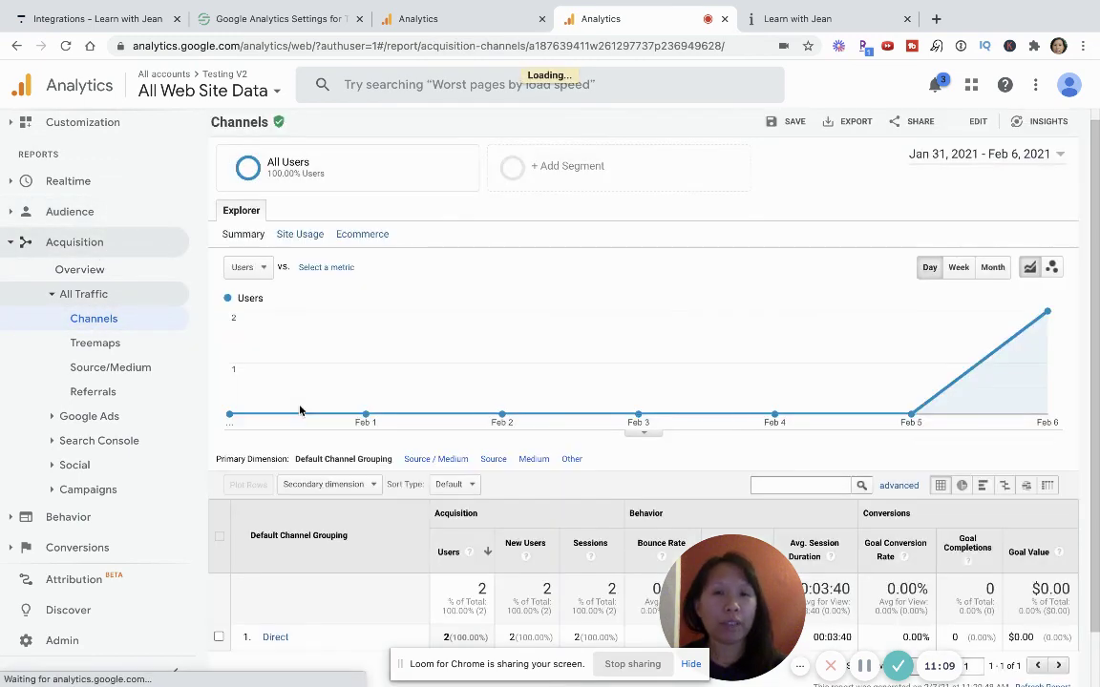
{"action": "scroll", "coordinate": [311, 415], "scroll_direction": "down", "scroll_amount": 1}
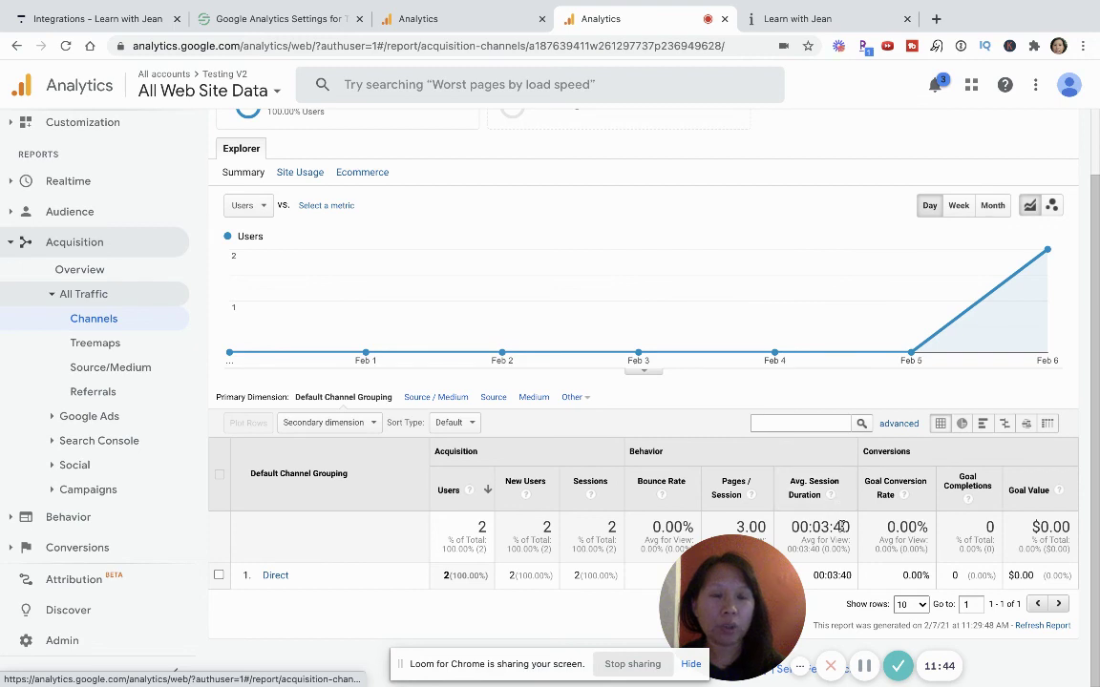
{"action": "mouse_move", "coordinate": [766, 585]}
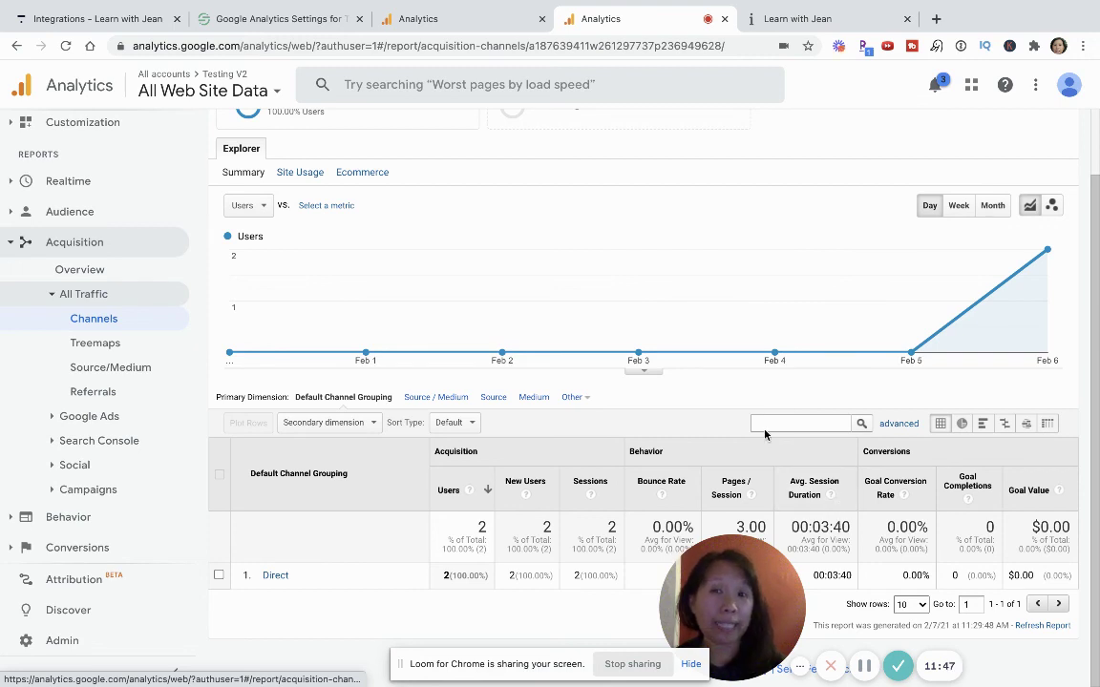
{"action": "left_click", "coordinate": [347, 175]}
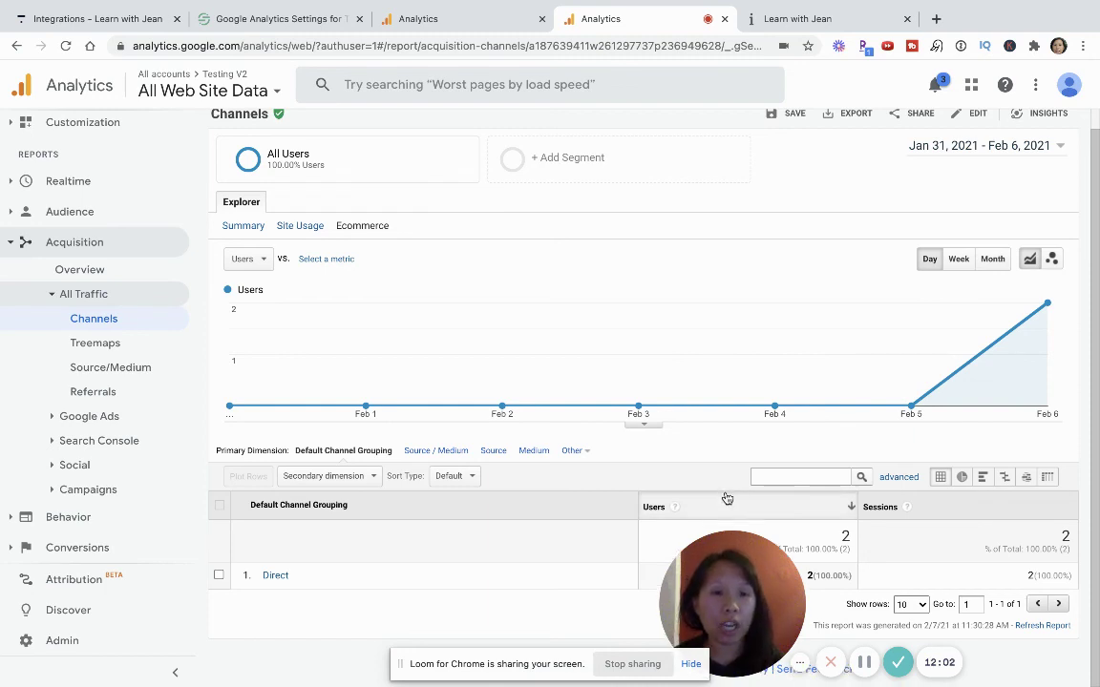
{"action": "mouse_move", "coordinate": [725, 583]}
{"action": "left_mouse_down"}
{"action": "mouse_move", "coordinate": [728, 526]}
{"action": "mouse_move", "coordinate": [734, 565]}
{"action": "left_mouse_up"}
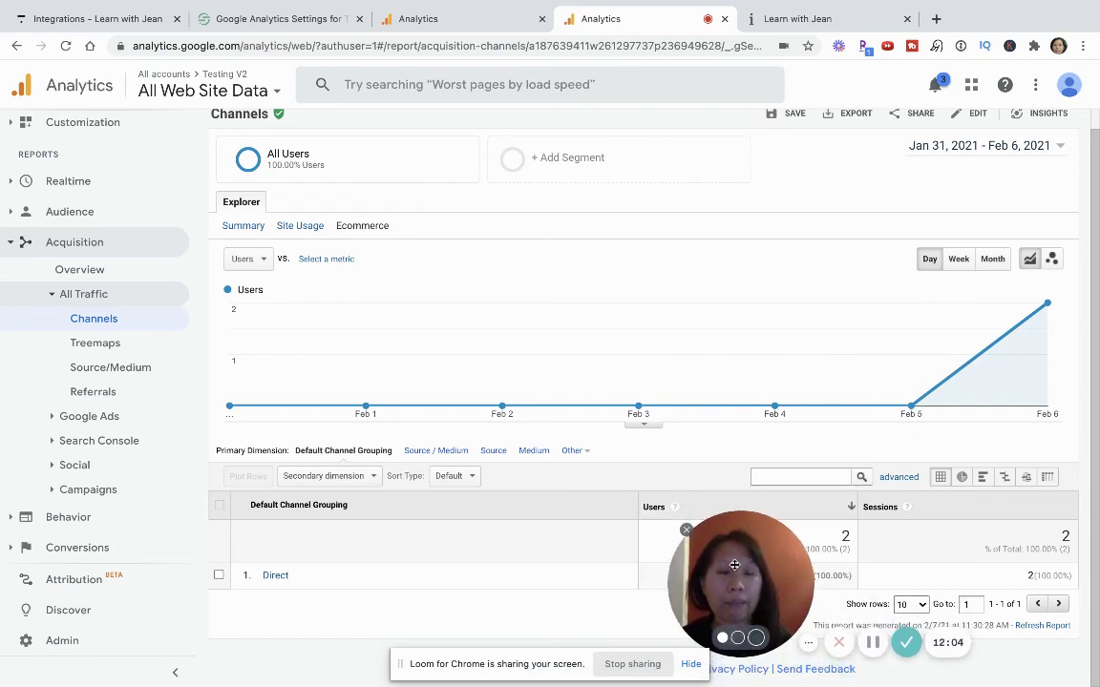